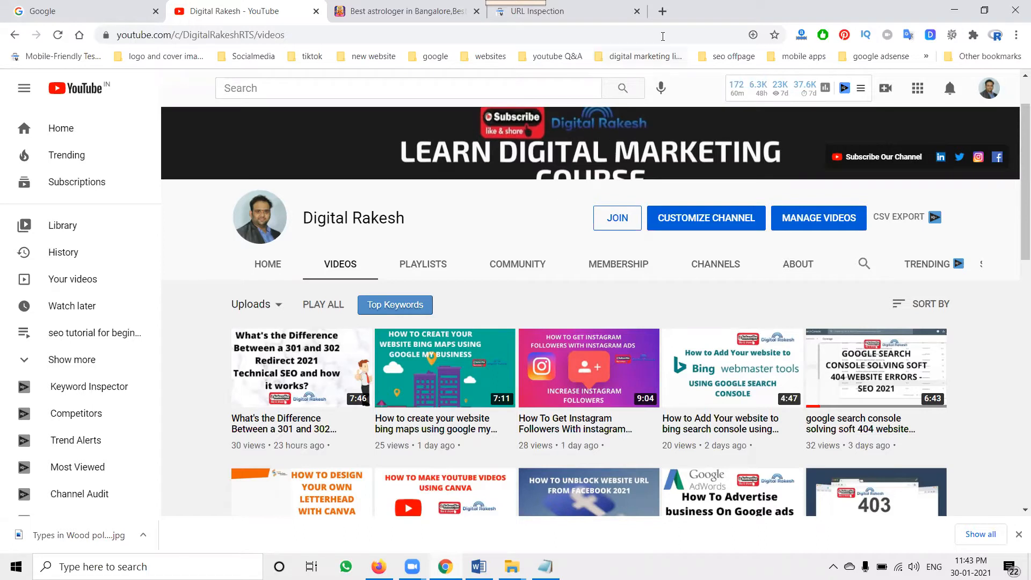
- Open the xml-sitemaps.com website in a new browser tab
{"action": "left_click", "coordinate": [661, 11]}
{"action": "type", "text": "xm"}
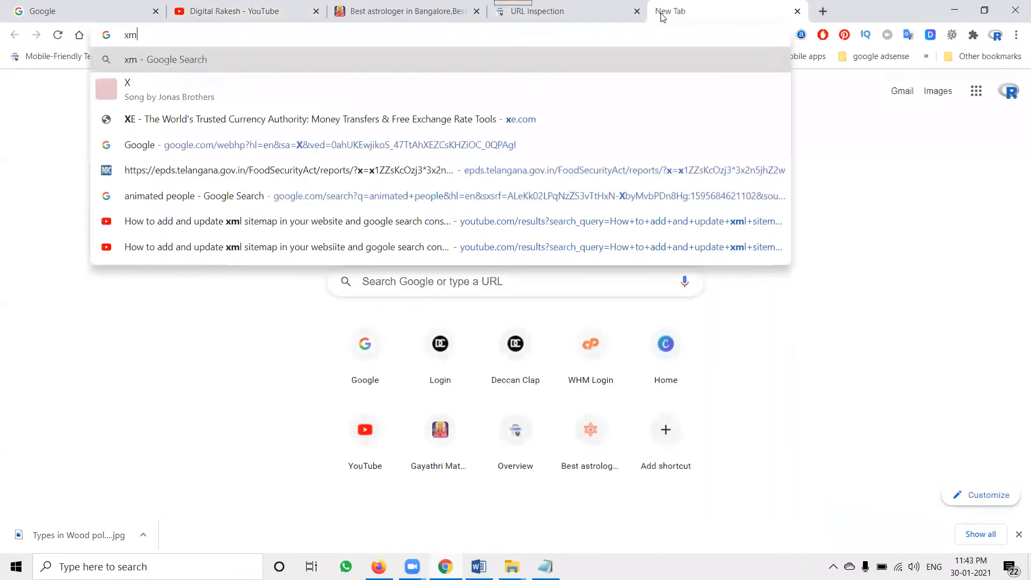
{"action": "type", "text": "l-s"}
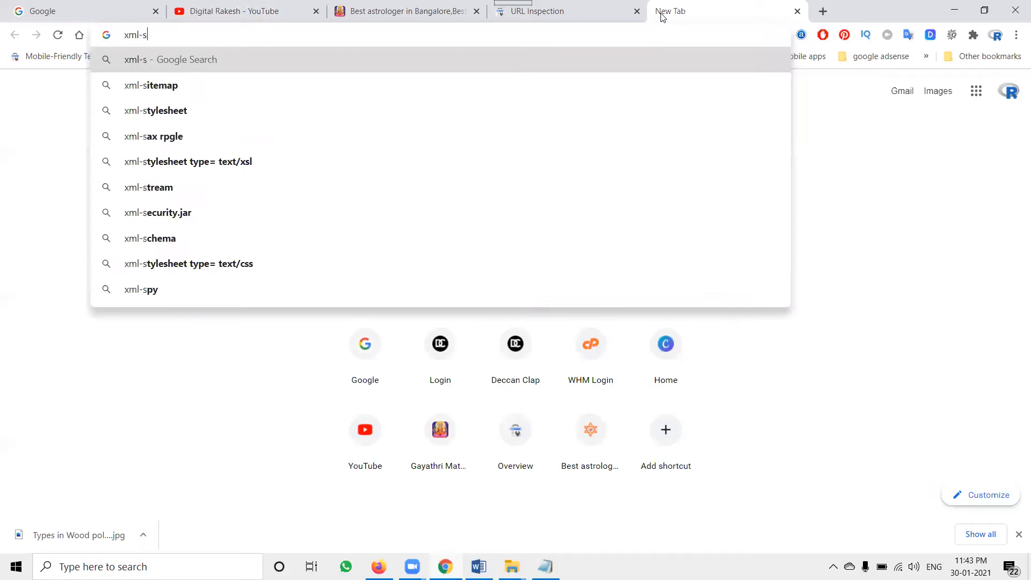
{"action": "type", "text": "itemap.com"}
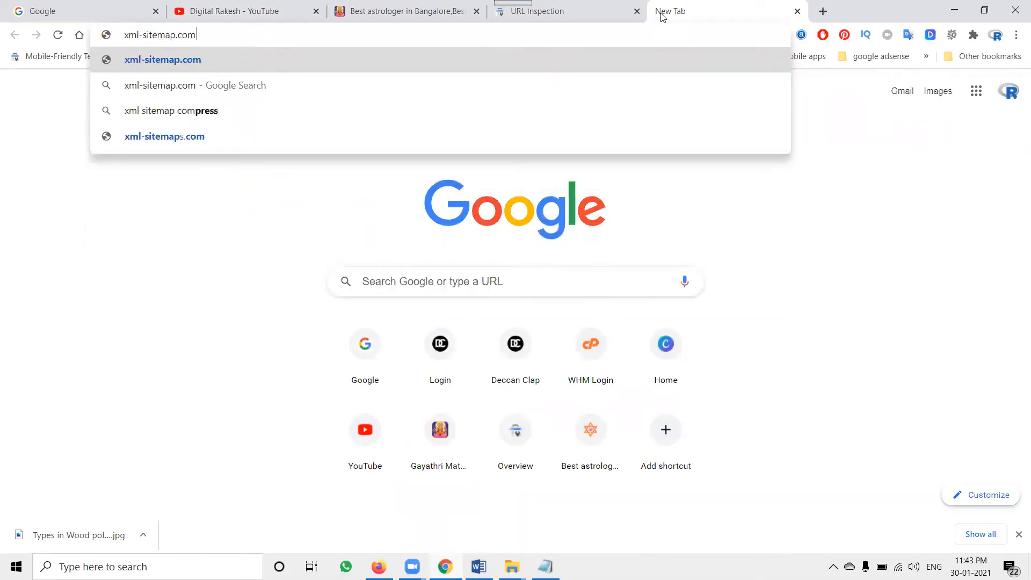
{"action": "key", "text": "Return"}
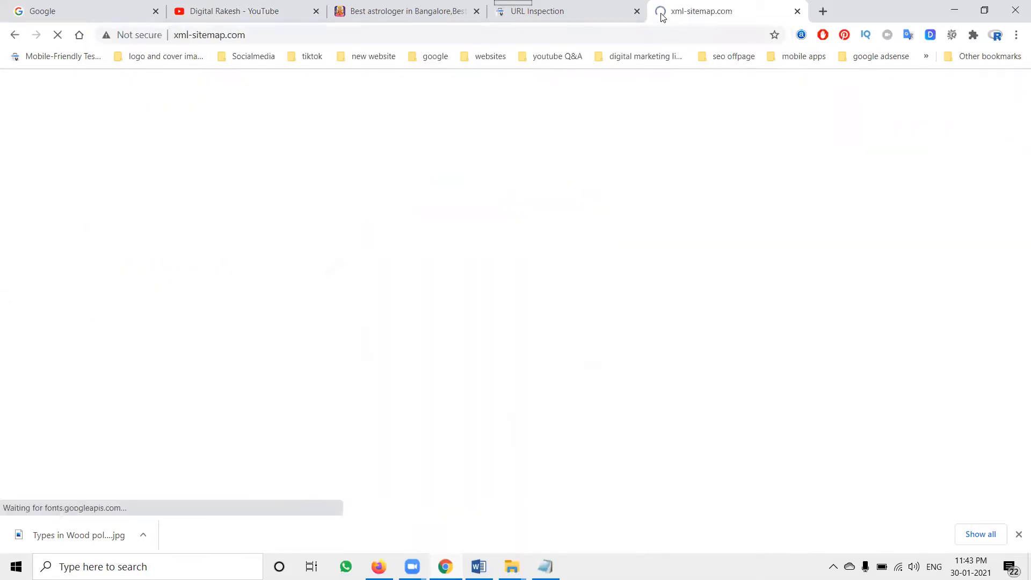
{"action": "left_click", "coordinate": [217, 35]}
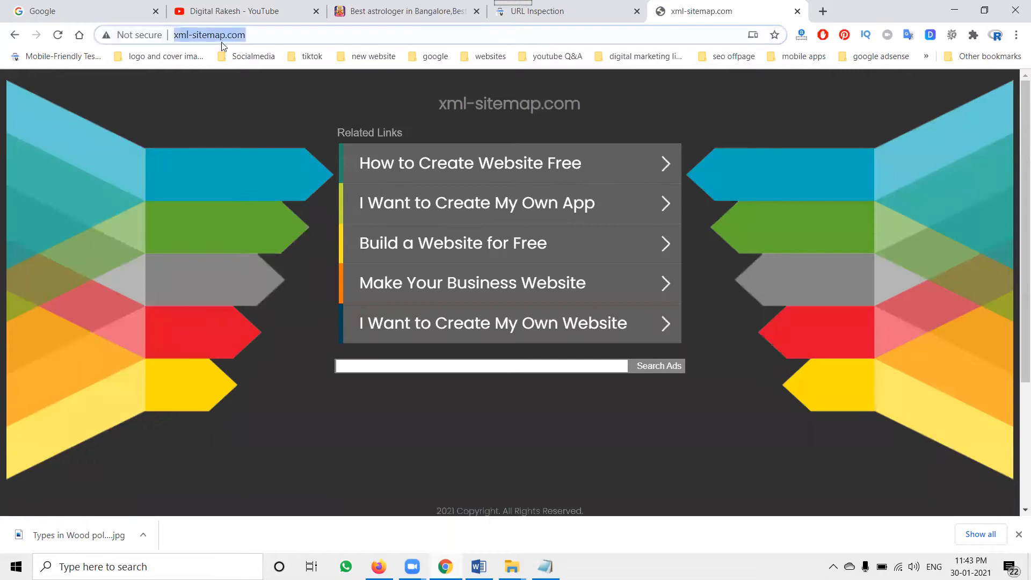
{"action": "left_click", "coordinate": [228, 34]}
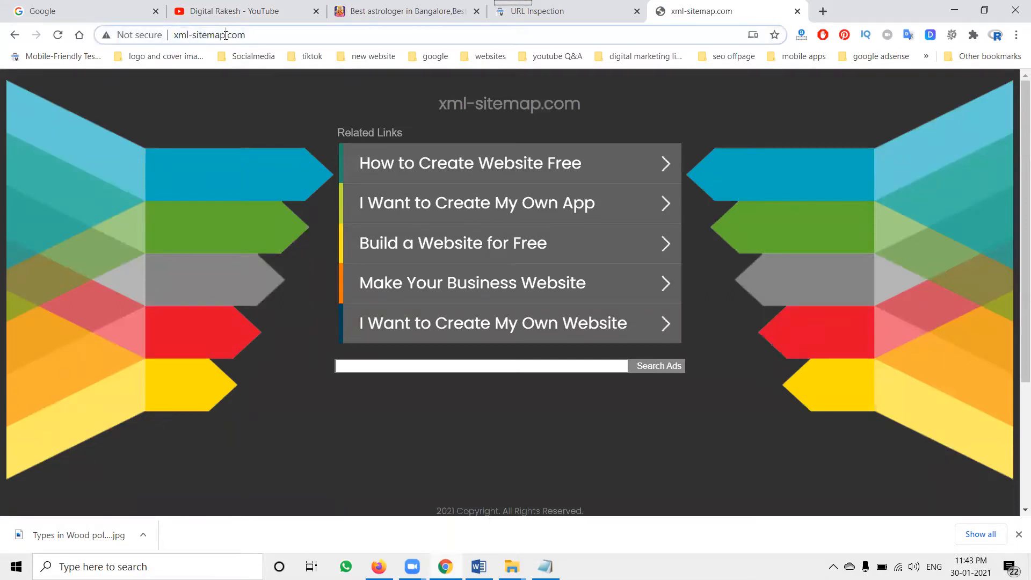
{"action": "type", "text": "s"}
{"action": "key", "text": "Return"}
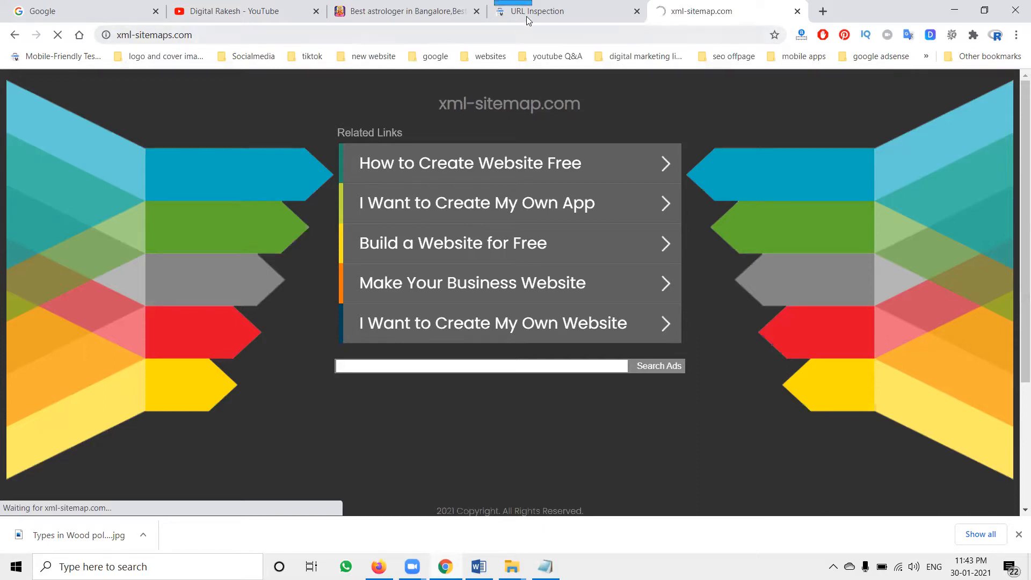
- Copy the gayathrimathaastrology.com home page address and enter it as the website URL in the XML-Sitemaps generator
{"action": "left_click", "coordinate": [407, 16]}
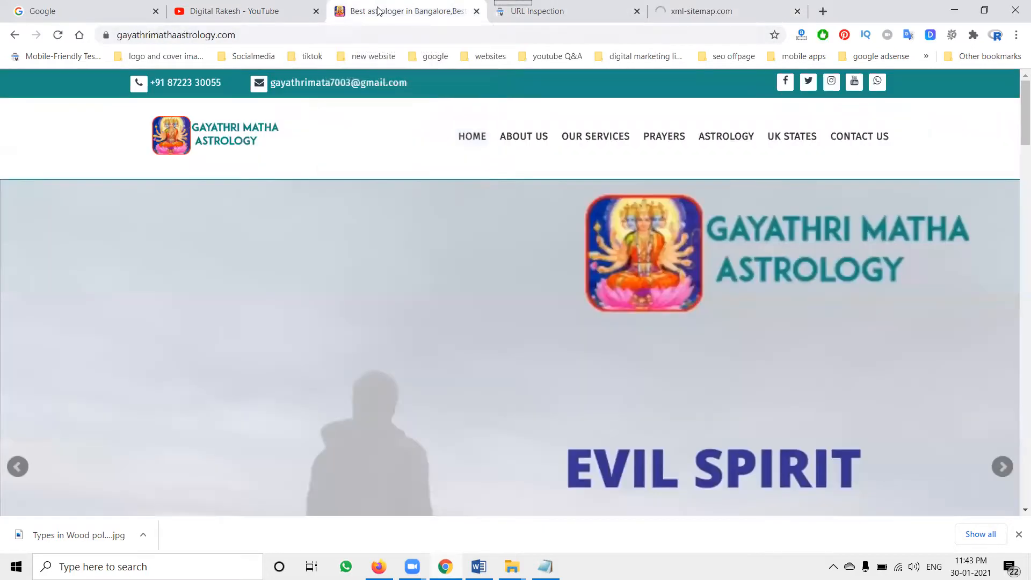
{"action": "left_click", "coordinate": [303, 33]}
{"action": "key", "text": "ctrl+c"}
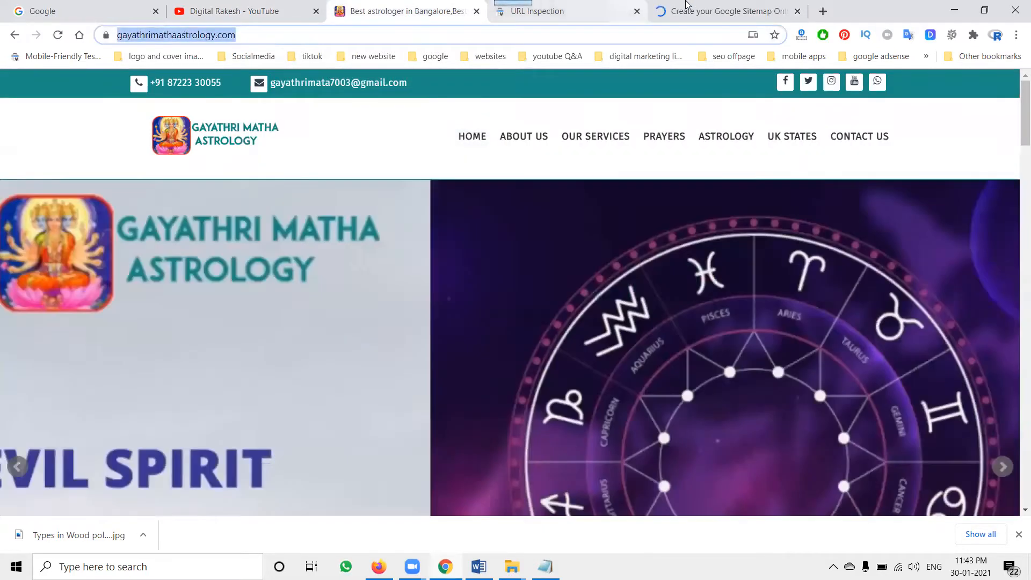
{"action": "left_click", "coordinate": [687, 6]}
{"action": "key", "text": "ctrl+v"}
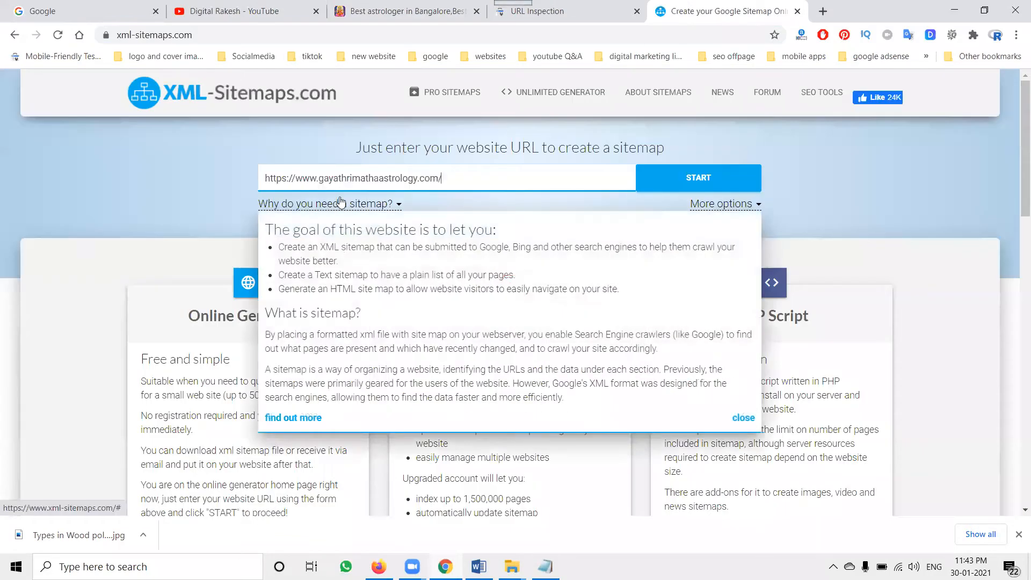
- Set the sitemap's pages "Change Frequency" attribute to Always in the generator's additional options
{"action": "left_click", "coordinate": [704, 210]}
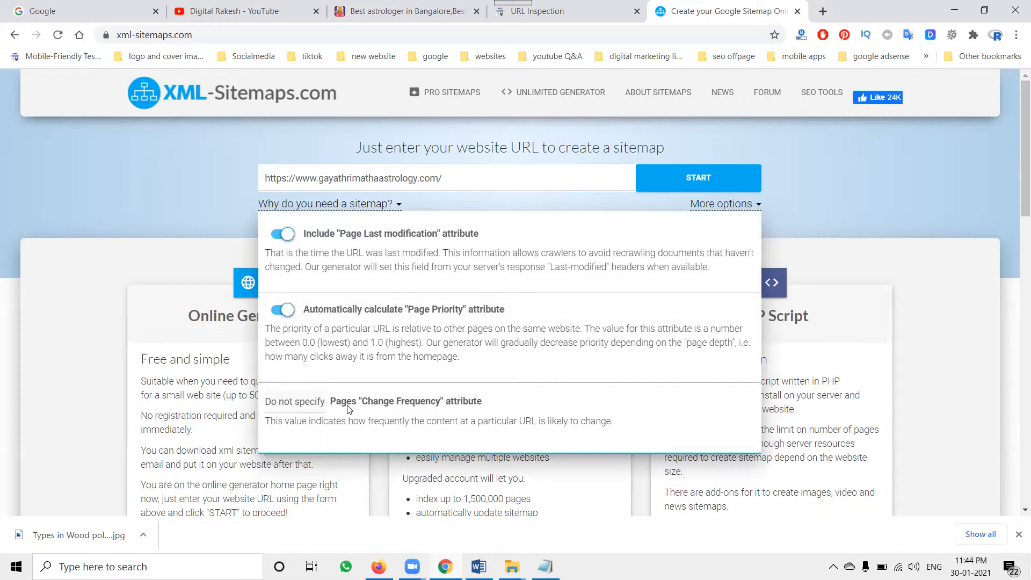
{"action": "left_click", "coordinate": [299, 403]}
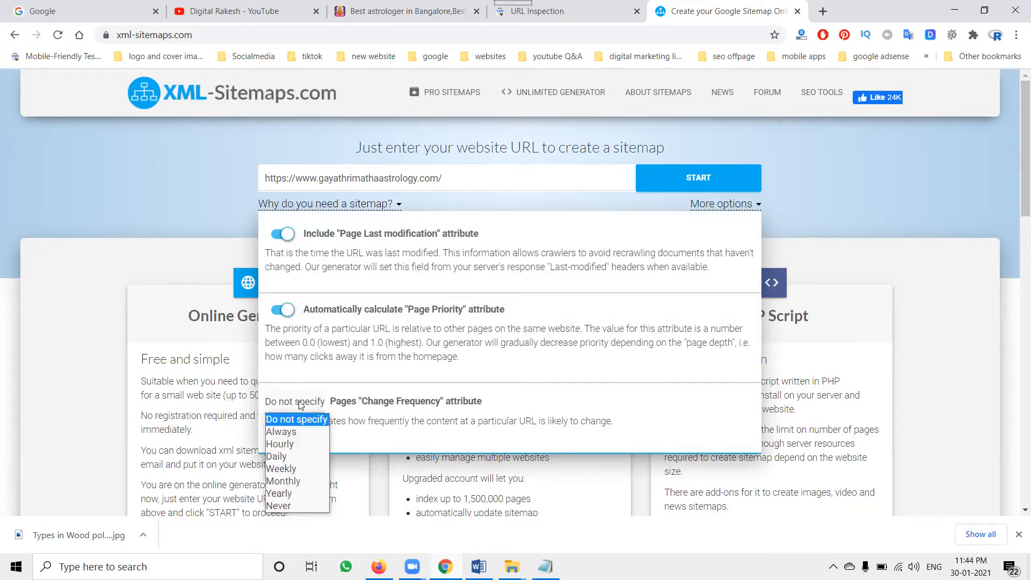
{"action": "left_click", "coordinate": [295, 431]}
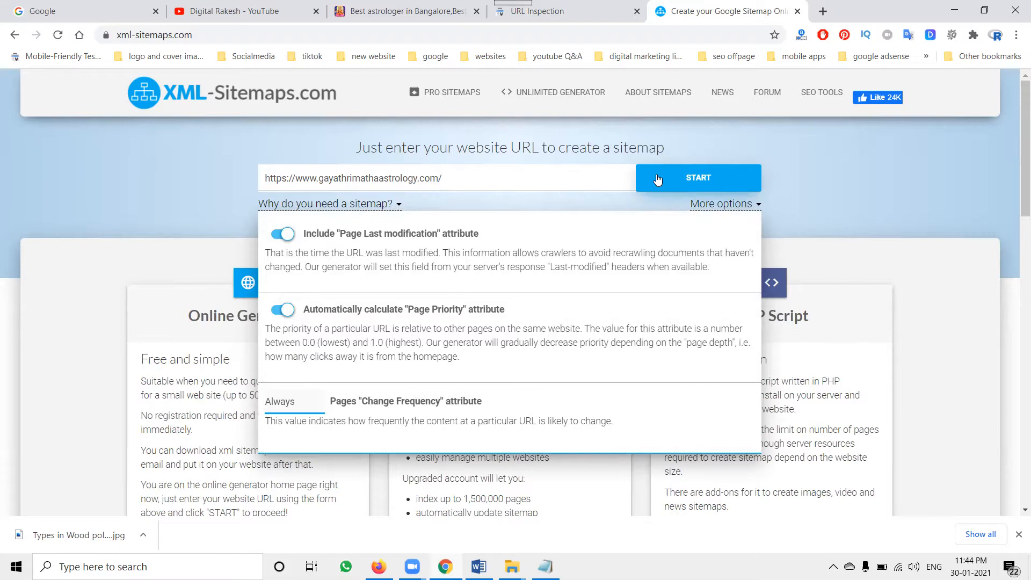
- Open nimtools.com in a new browser tab and always pause AdBlock on that site
{"action": "left_click", "coordinate": [822, 12]}
{"action": "type", "text": "nimtools.com"}
{"action": "key", "text": "Return"}
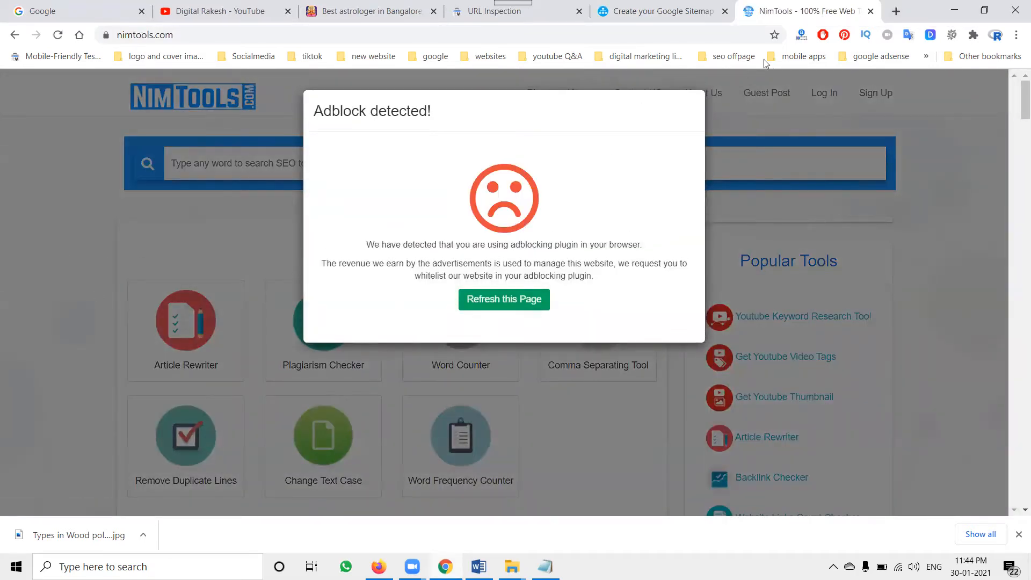
{"action": "left_click", "coordinate": [823, 36]}
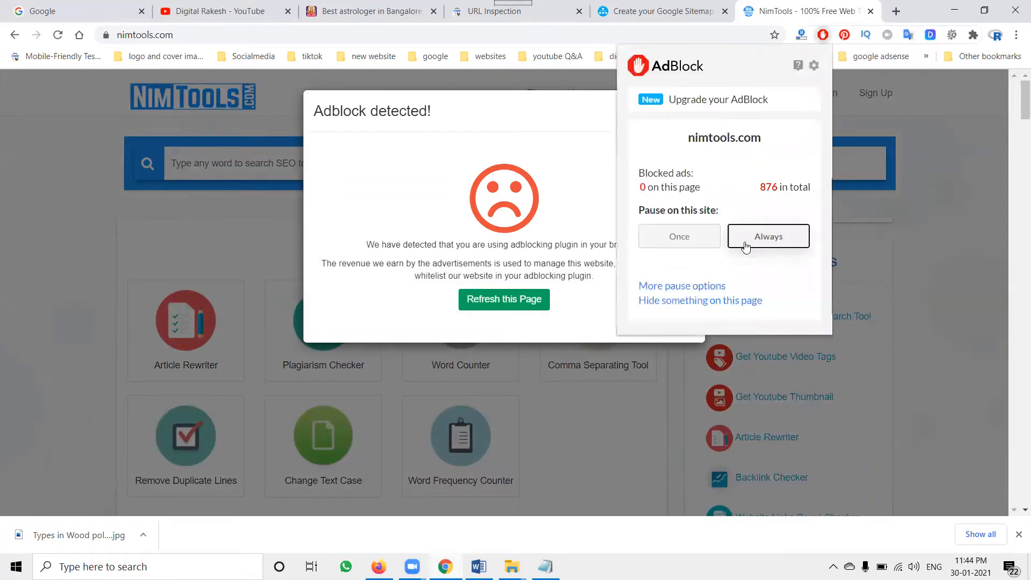
{"action": "left_click", "coordinate": [746, 245]}
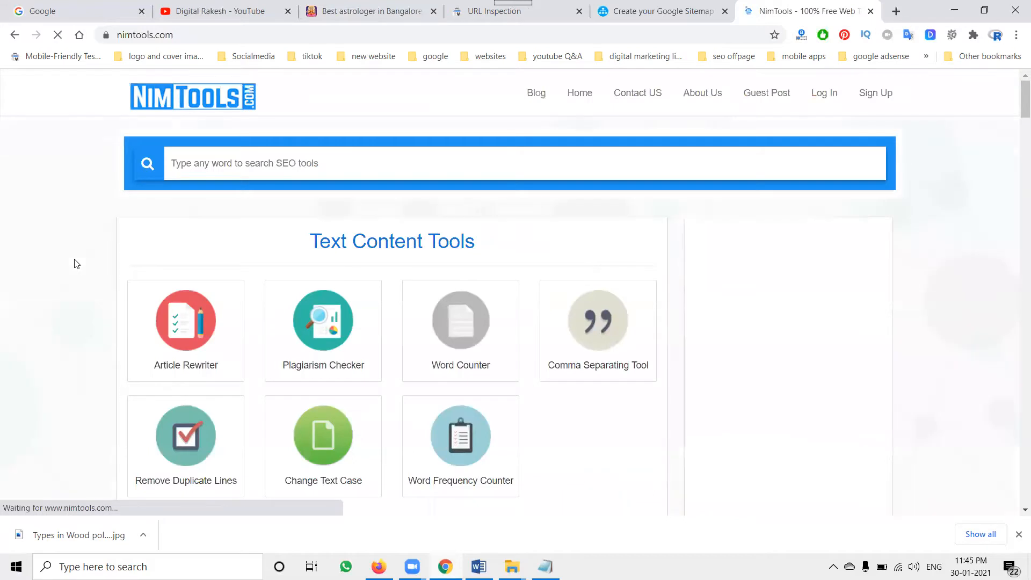
- Open the XML Sitemap Generator on NimTools and examine its choices for the number of pages to crawl
{"action": "scroll", "coordinate": [77, 264], "scroll_direction": "down", "scroll_amount": 12}
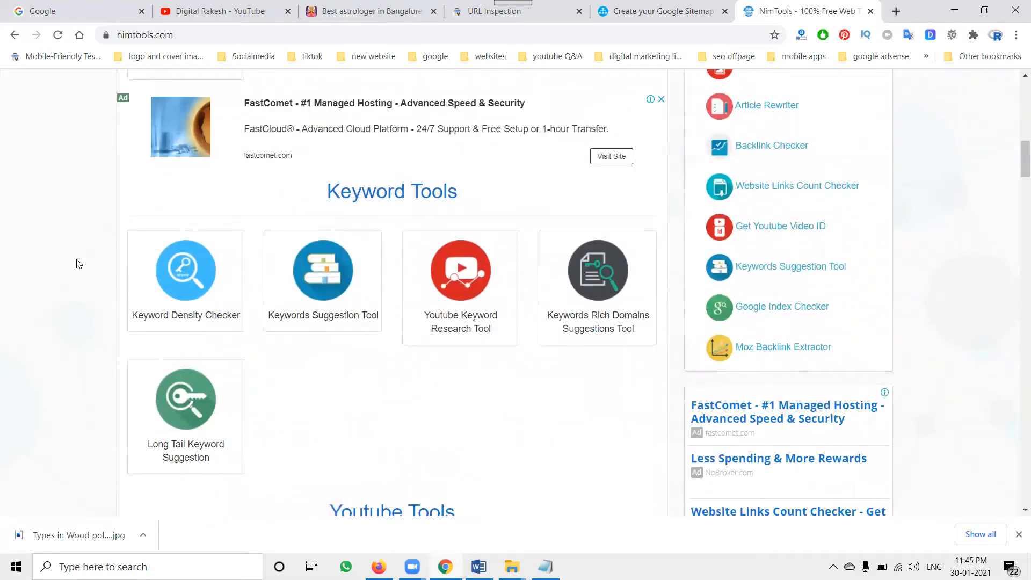
{"action": "scroll", "coordinate": [77, 264], "scroll_direction": "down", "scroll_amount": 7}
{"action": "scroll", "coordinate": [79, 264], "scroll_direction": "down", "scroll_amount": 11}
{"action": "scroll", "coordinate": [80, 263], "scroll_direction": "down", "scroll_amount": 6}
{"action": "left_click", "coordinate": [153, 270]}
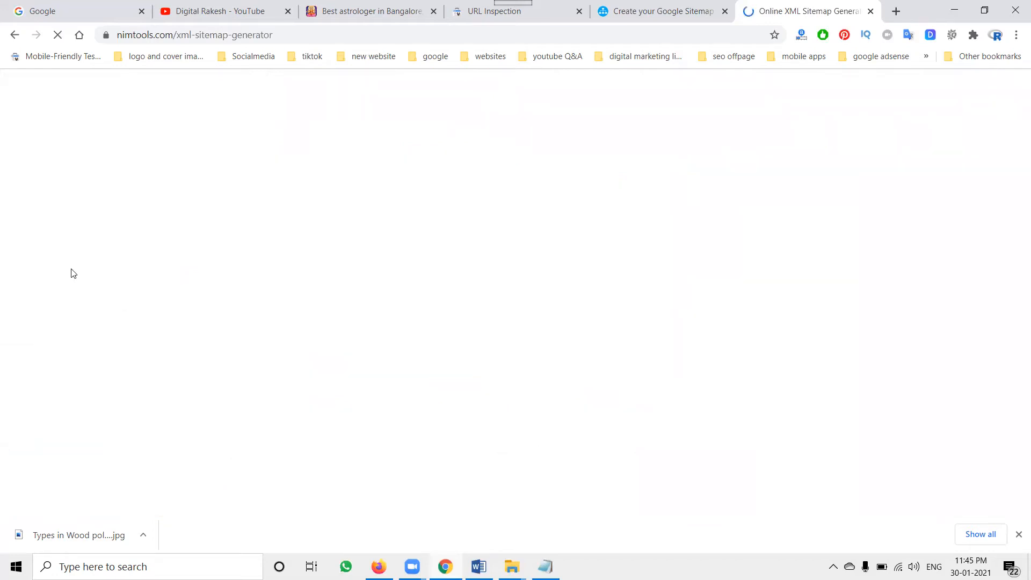
{"action": "scroll", "coordinate": [65, 276], "scroll_direction": "down", "scroll_amount": 6}
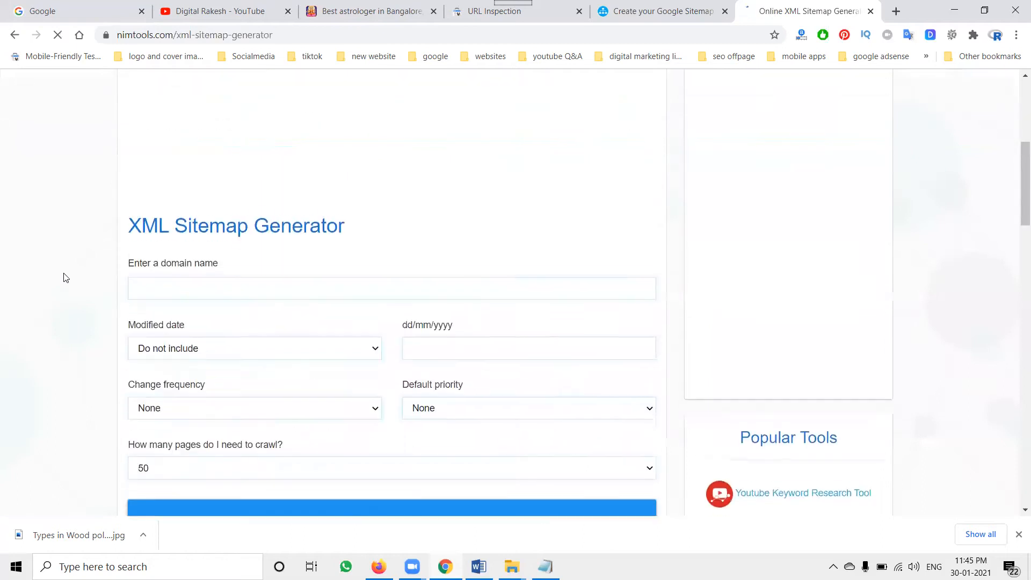
{"action": "left_click", "coordinate": [163, 260]}
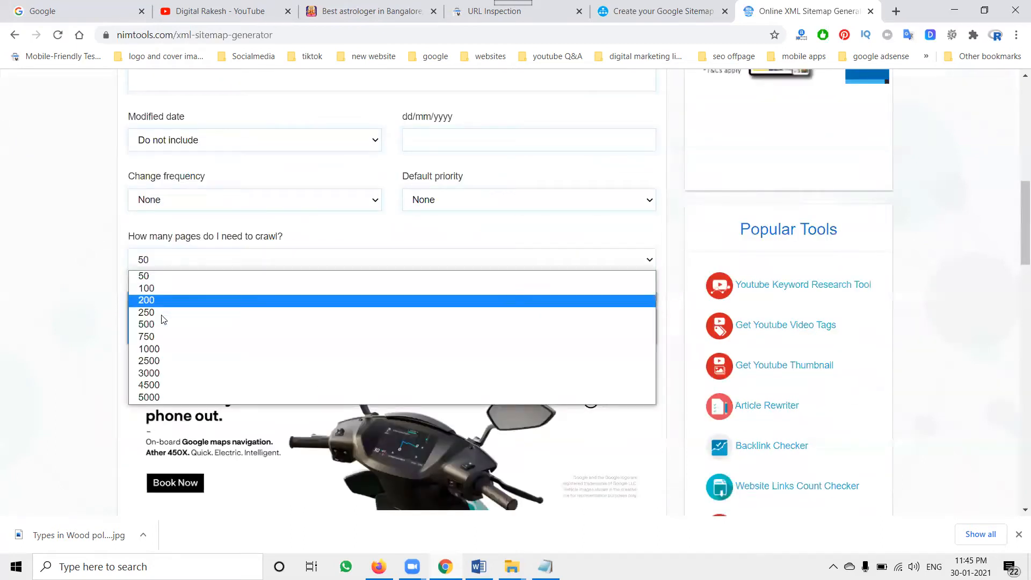
{"action": "left_click", "coordinate": [68, 304]}
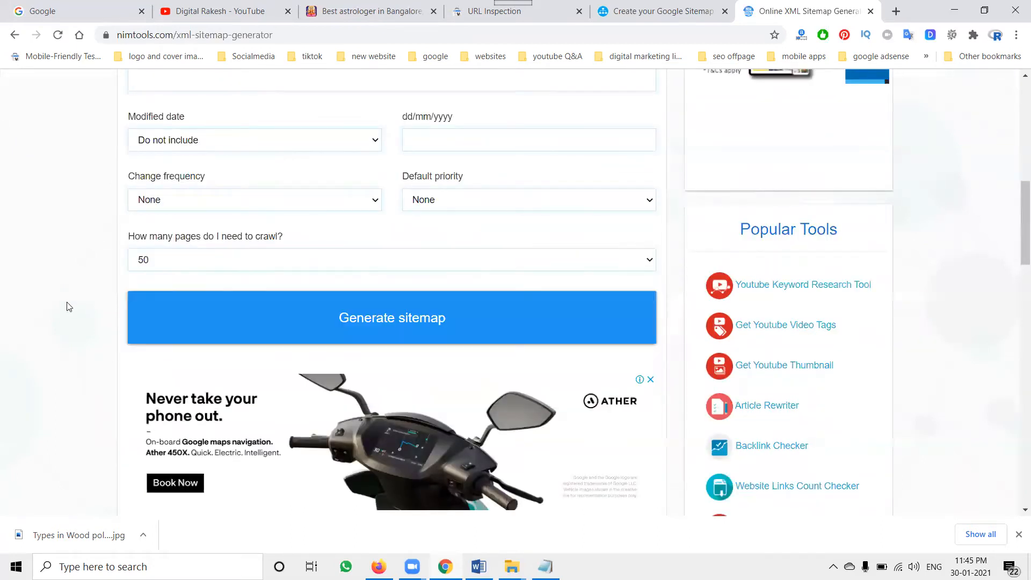
- Generate the website's sitemap on XML-Sitemaps and download the resulting sitemap.xml file from its details page
{"action": "left_click", "coordinate": [627, 3]}
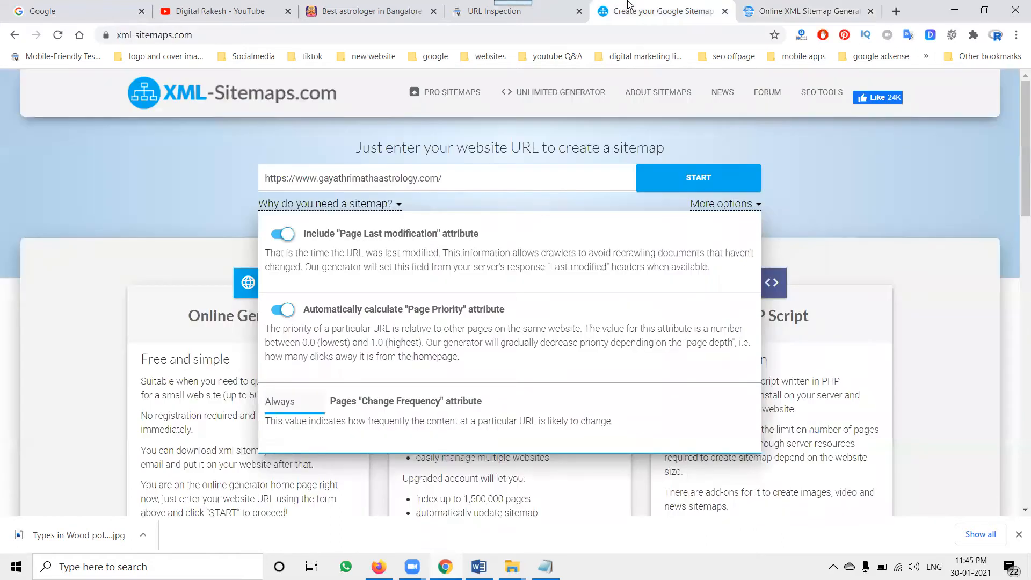
{"action": "left_click", "coordinate": [796, 4]}
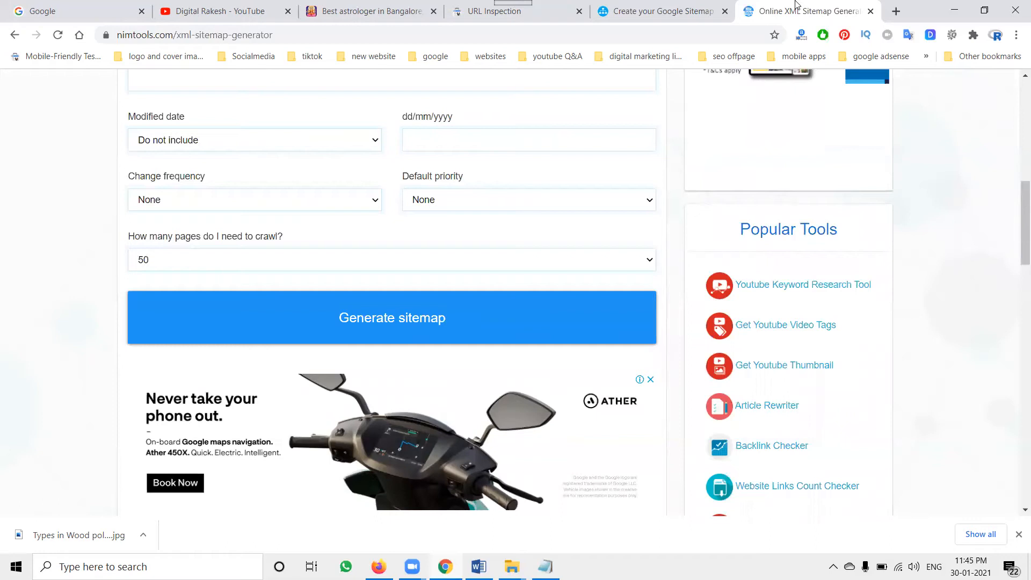
{"action": "left_click", "coordinate": [699, 6]}
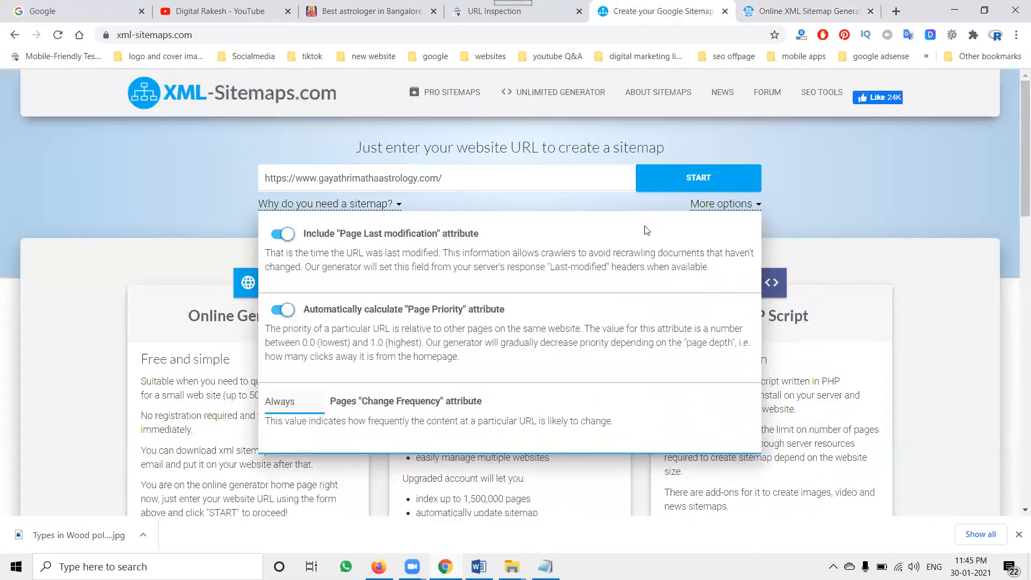
{"action": "left_click", "coordinate": [675, 179]}
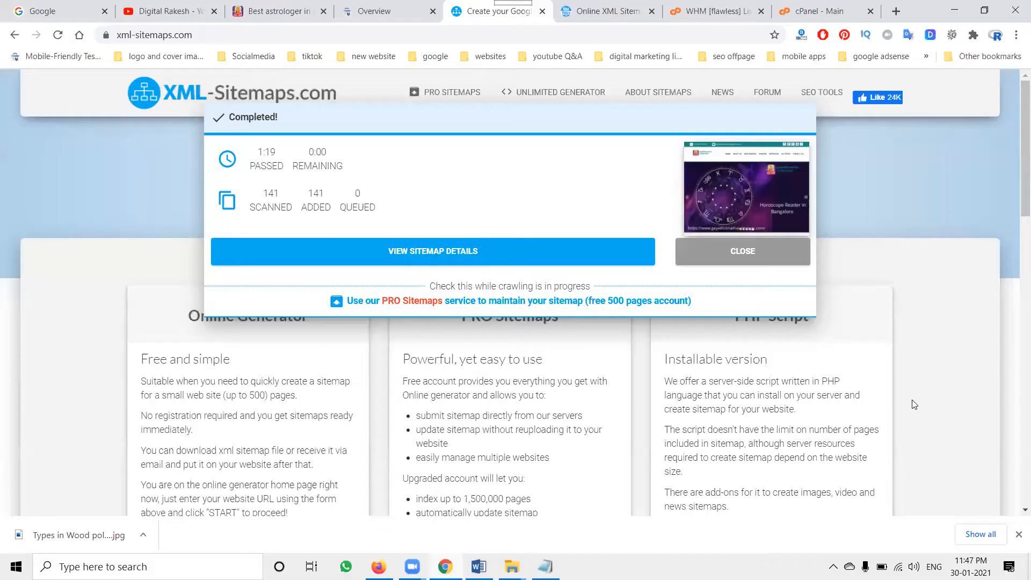
{"action": "left_click", "coordinate": [429, 251]}
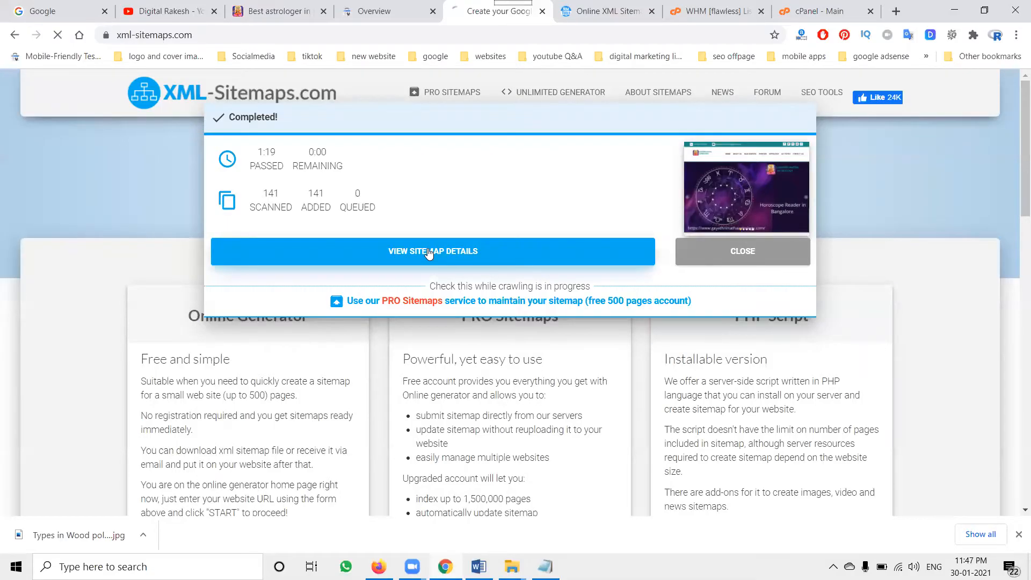
{"action": "left_click", "coordinate": [395, 331]}
- Open the public_html folder in cPanel's File Manager and open the upload page for that folder
{"action": "left_click", "coordinate": [832, 9]}
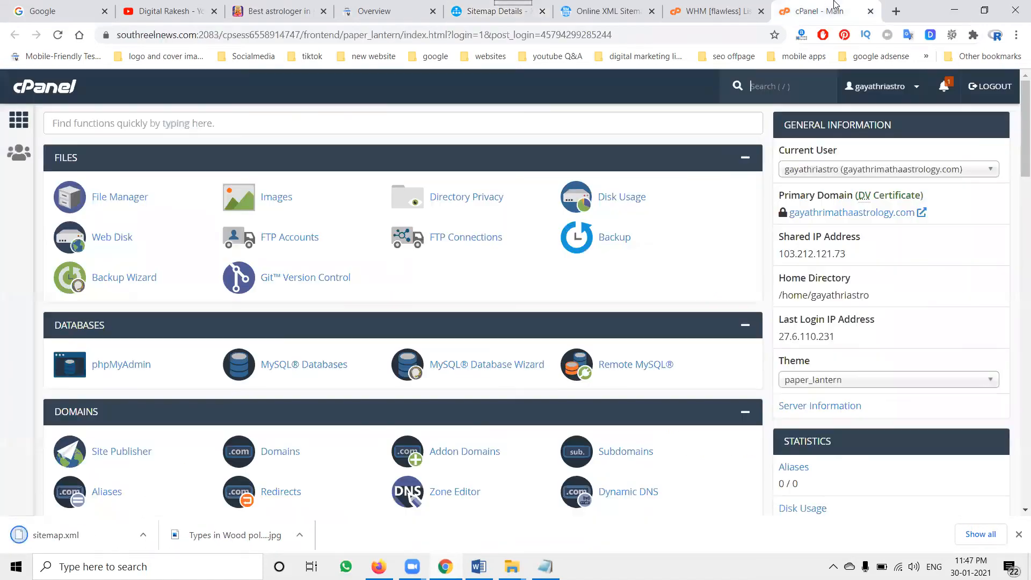
{"action": "left_click", "coordinate": [130, 197]}
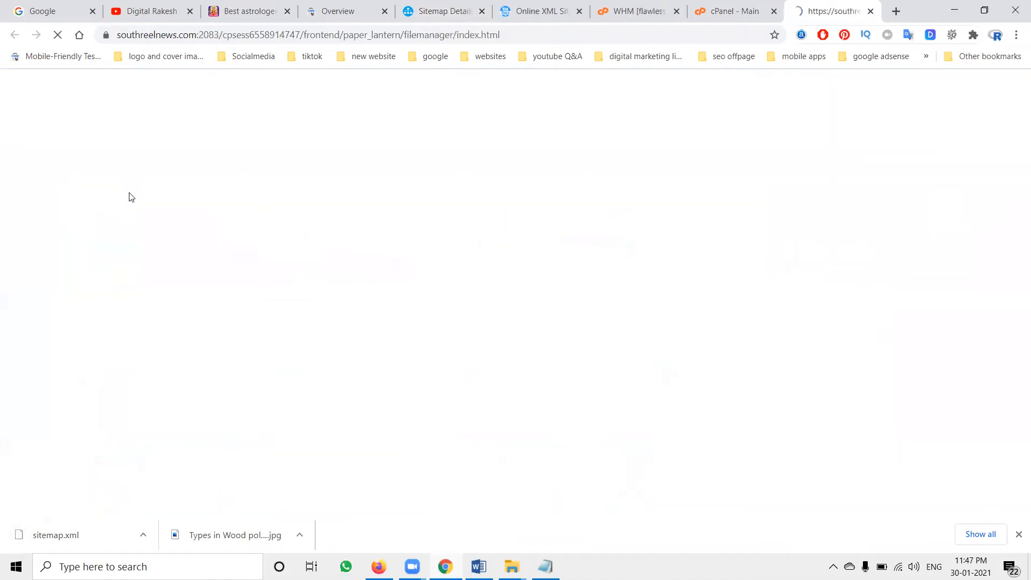
{"action": "double_click", "coordinate": [337, 253]}
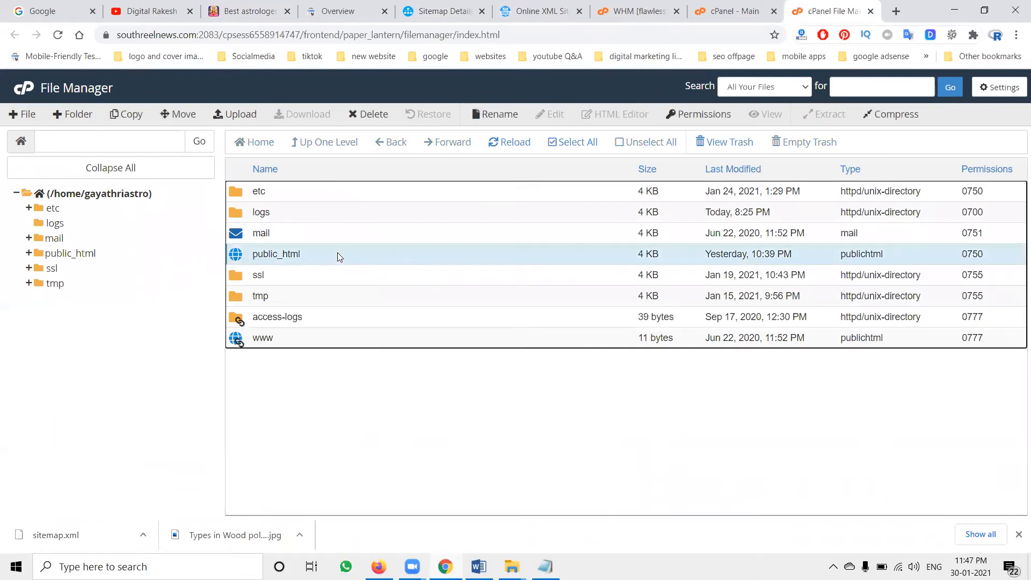
{"action": "left_click", "coordinate": [236, 113]}
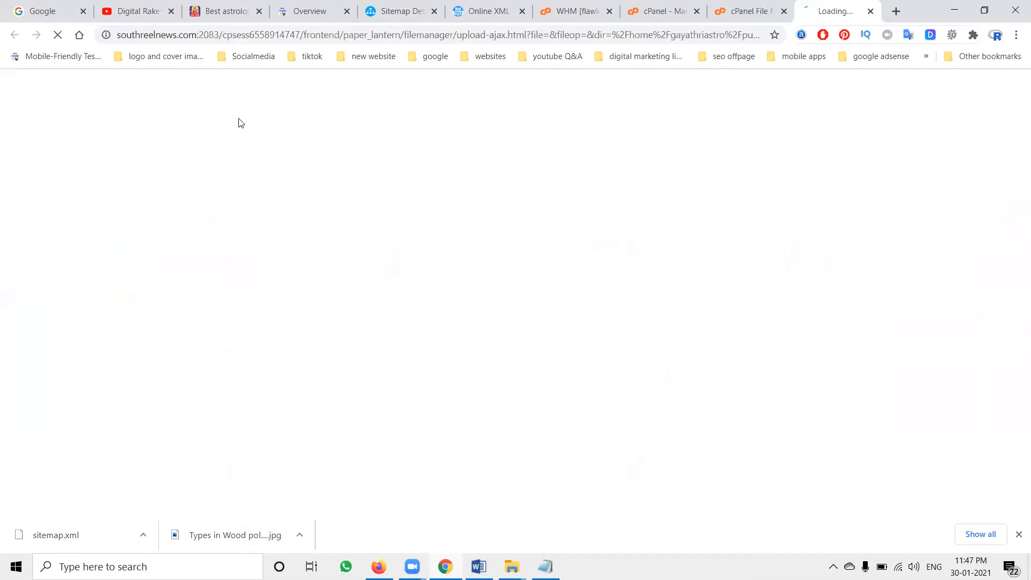
- Move the existing sitemap.xml file in public_html to the trash
{"action": "left_click", "coordinate": [747, 11]}
{"action": "scroll", "coordinate": [380, 283], "scroll_direction": "down", "scroll_amount": 3}
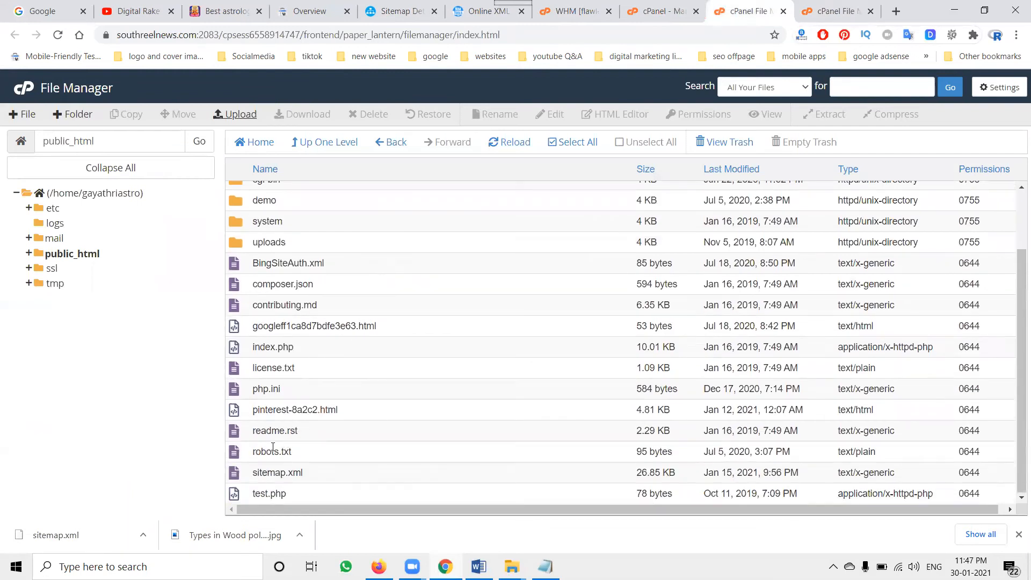
{"action": "right_click", "coordinate": [271, 469]}
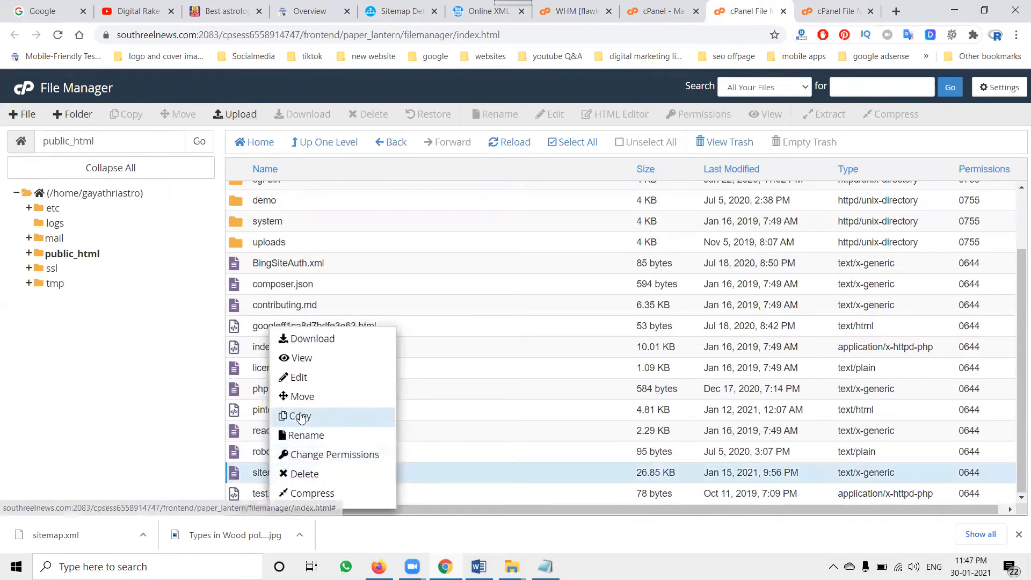
{"action": "left_click", "coordinate": [301, 474]}
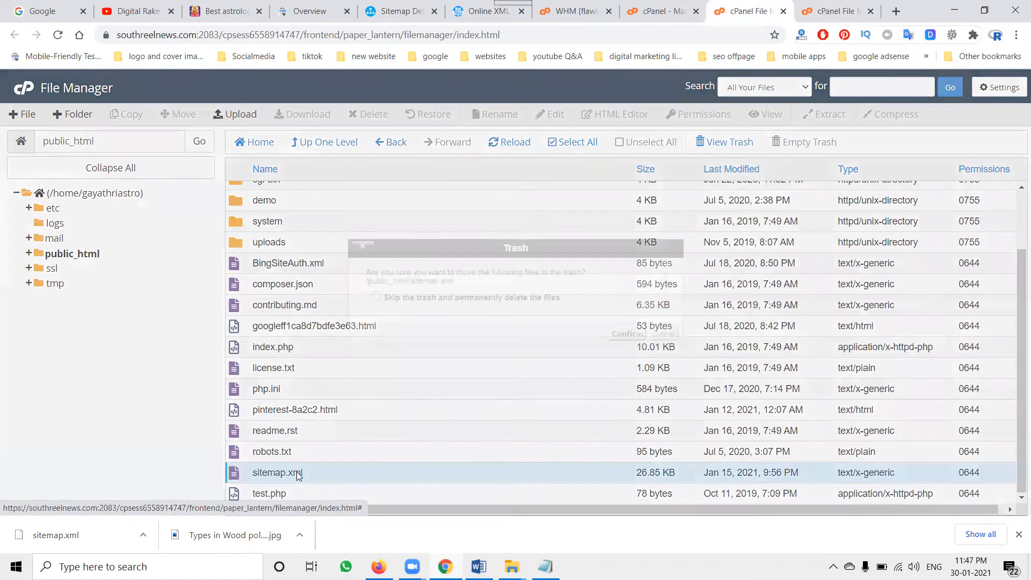
{"action": "left_click", "coordinate": [623, 333]}
- Upload the newly generated sitemap.xml file to the public_html folder
{"action": "left_click", "coordinate": [830, 8]}
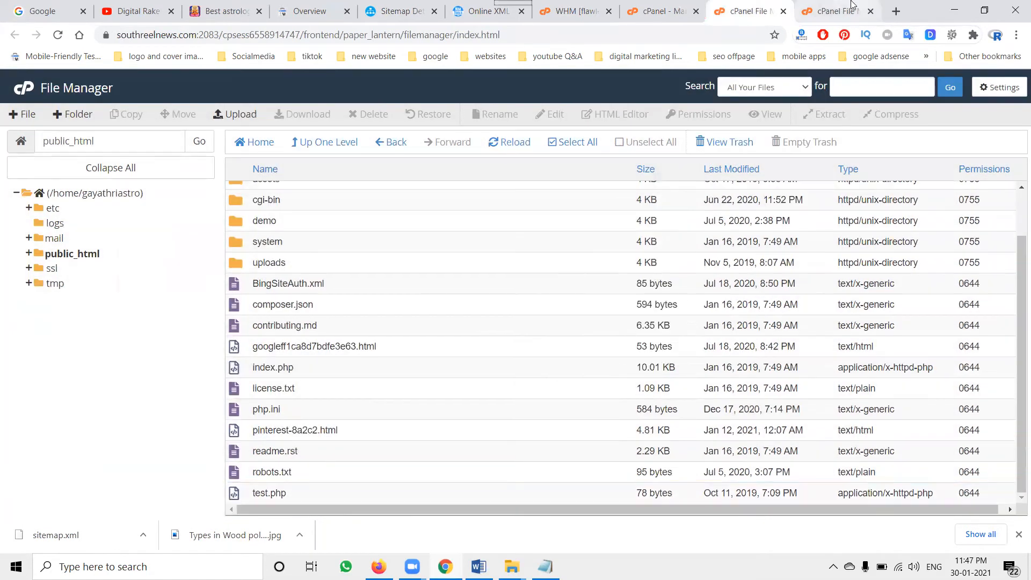
{"action": "left_click", "coordinate": [503, 301]}
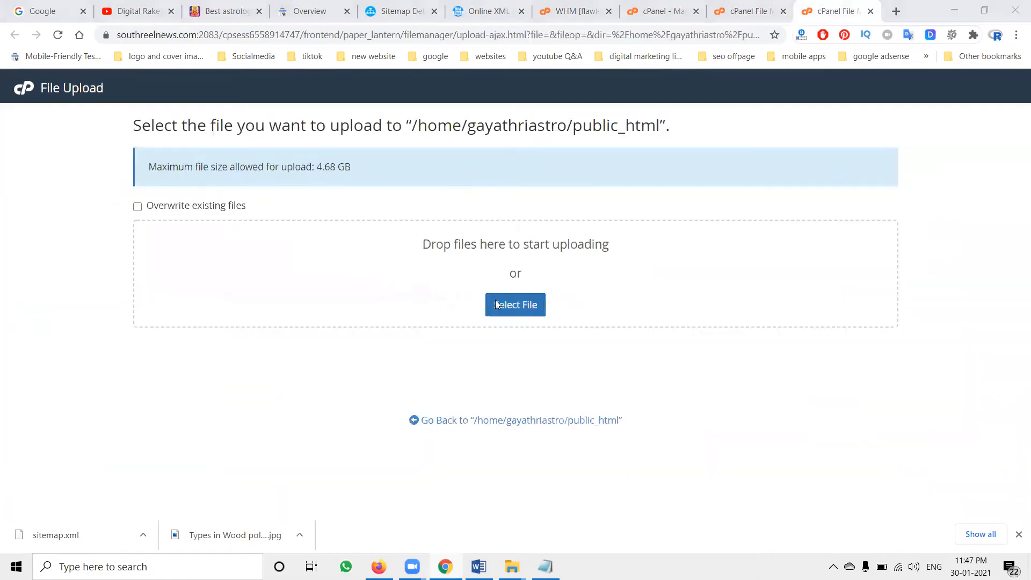
{"action": "double_click", "coordinate": [157, 141]}
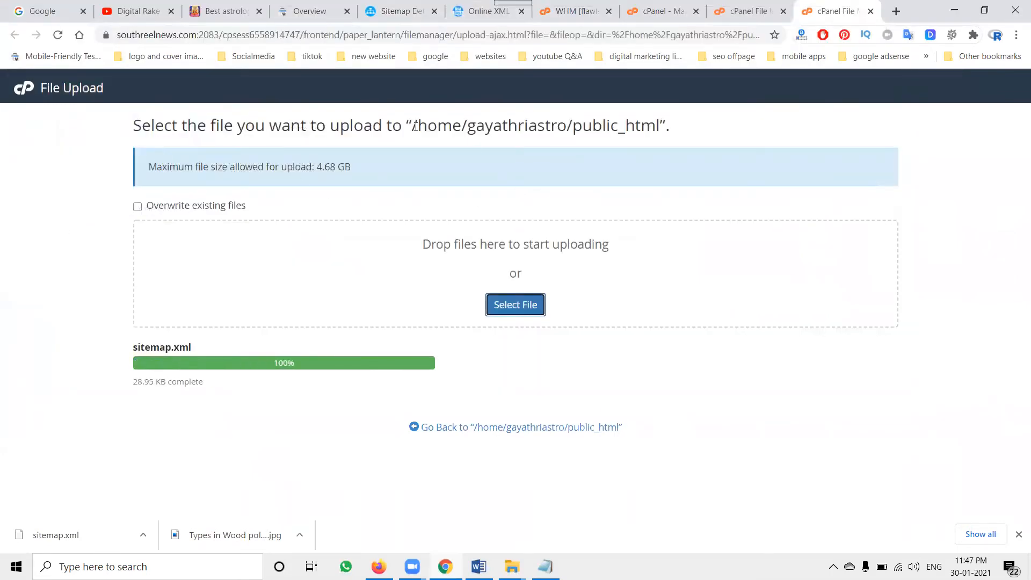
- Switch to Google Search Console and submit sitemap.xml as a new sitemap for gayathrimathaastrology.com
{"action": "left_click", "coordinate": [312, 16]}
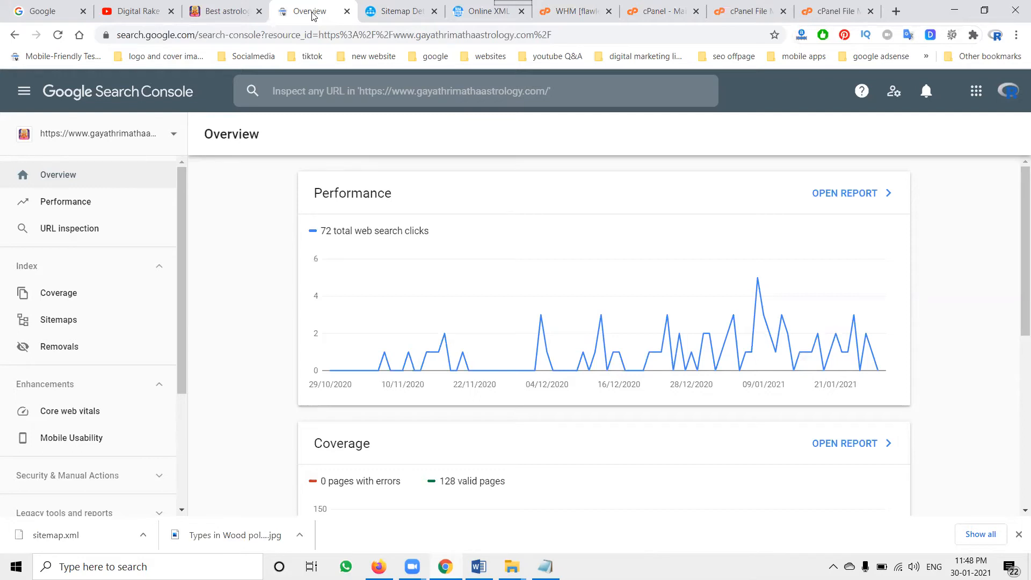
{"action": "left_click", "coordinate": [68, 326]}
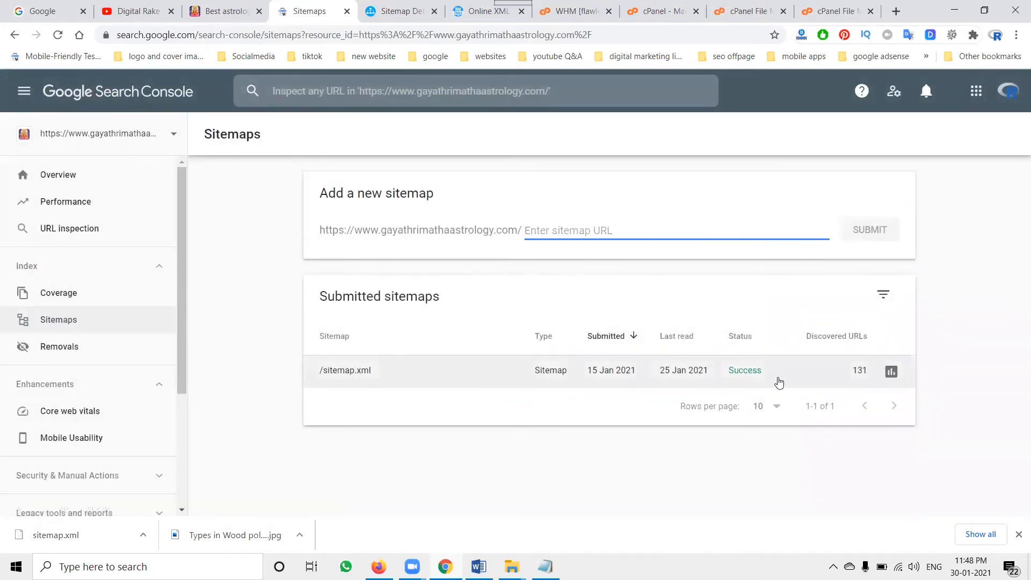
{"action": "type", "text": "s"}
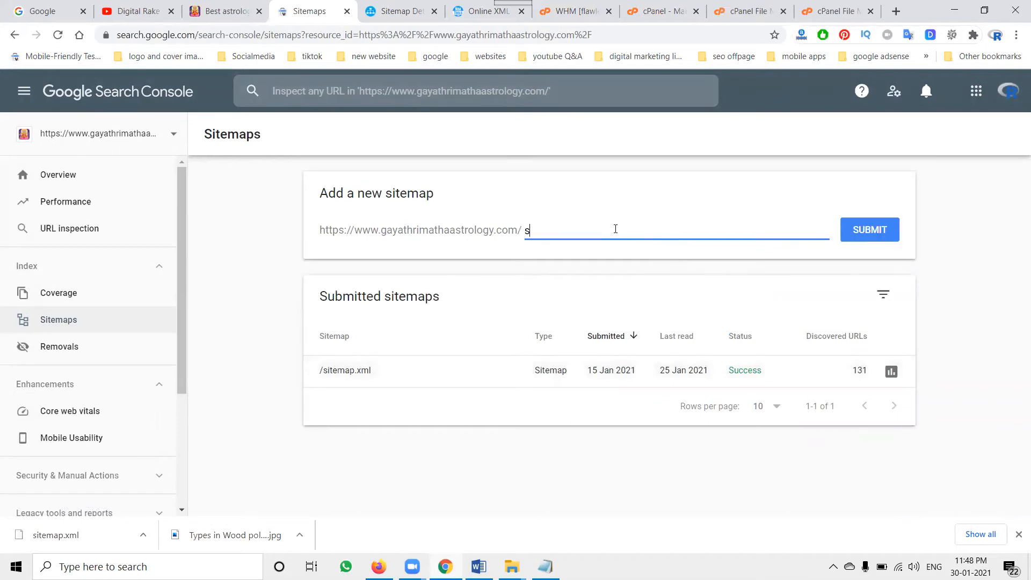
{"action": "type", "text": "itemap.xml"}
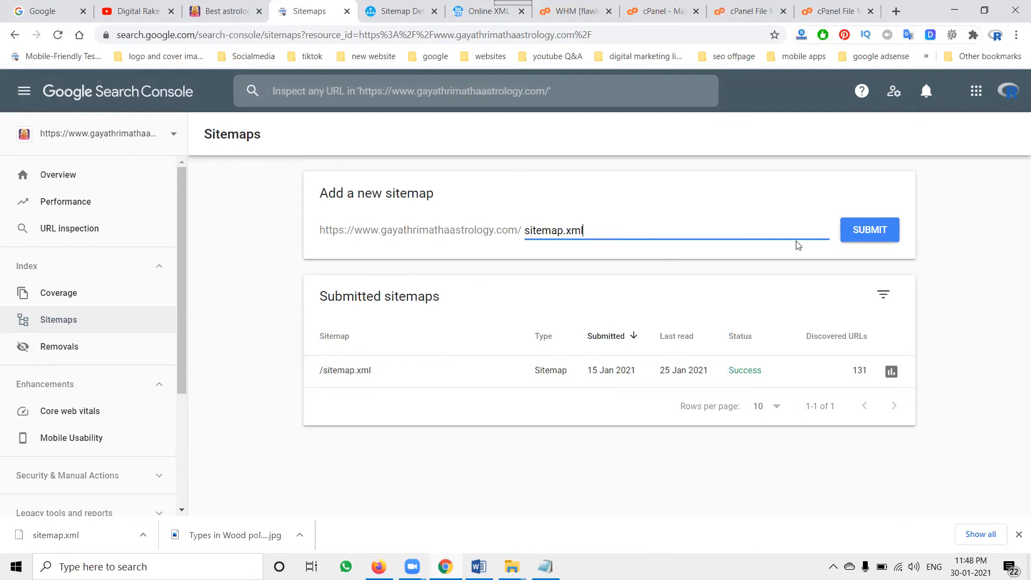
{"action": "left_click", "coordinate": [877, 235]}
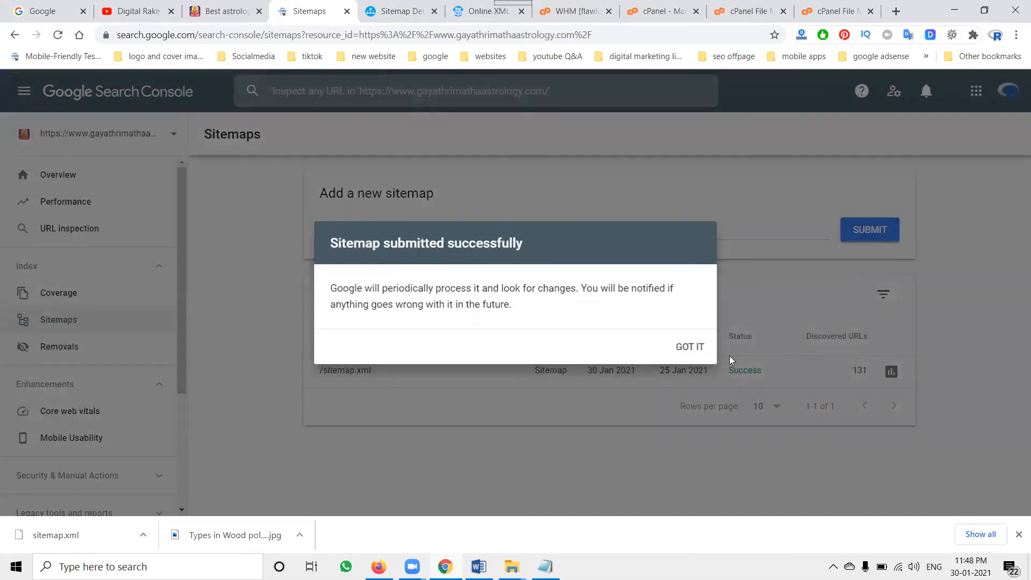
{"action": "left_click", "coordinate": [696, 346]}
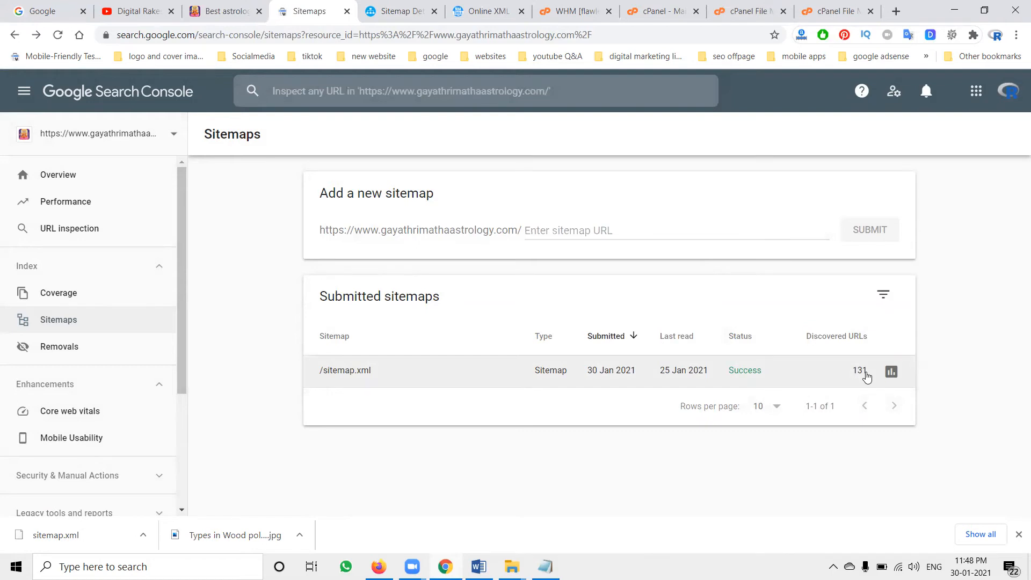
- Open the details of the submitted /sitemap.xml and remove that sitemap from the property
{"action": "left_click", "coordinate": [865, 373]}
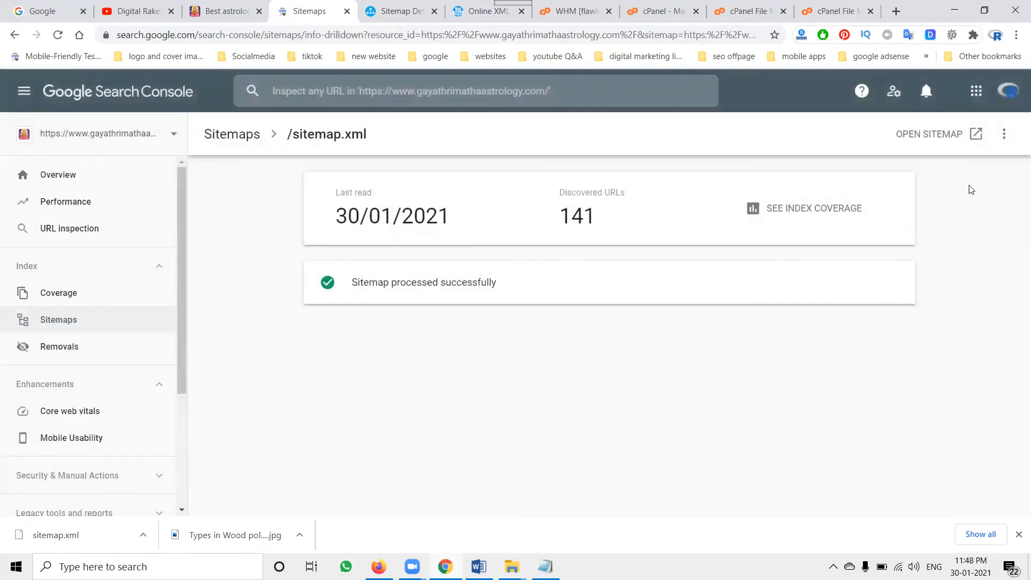
{"action": "left_click", "coordinate": [1003, 133]}
{"action": "left_click", "coordinate": [979, 165]}
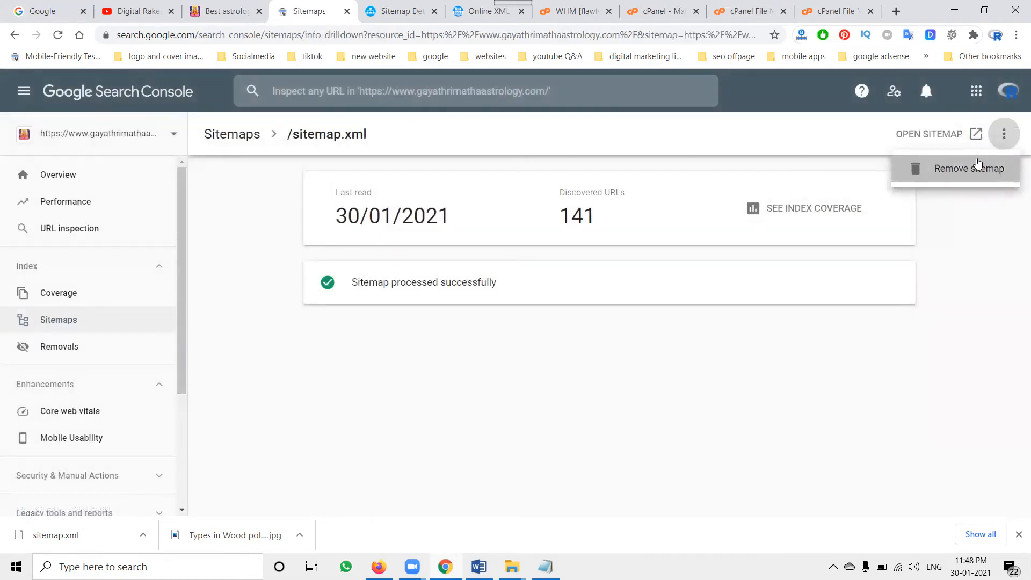
{"action": "left_click", "coordinate": [659, 316]}
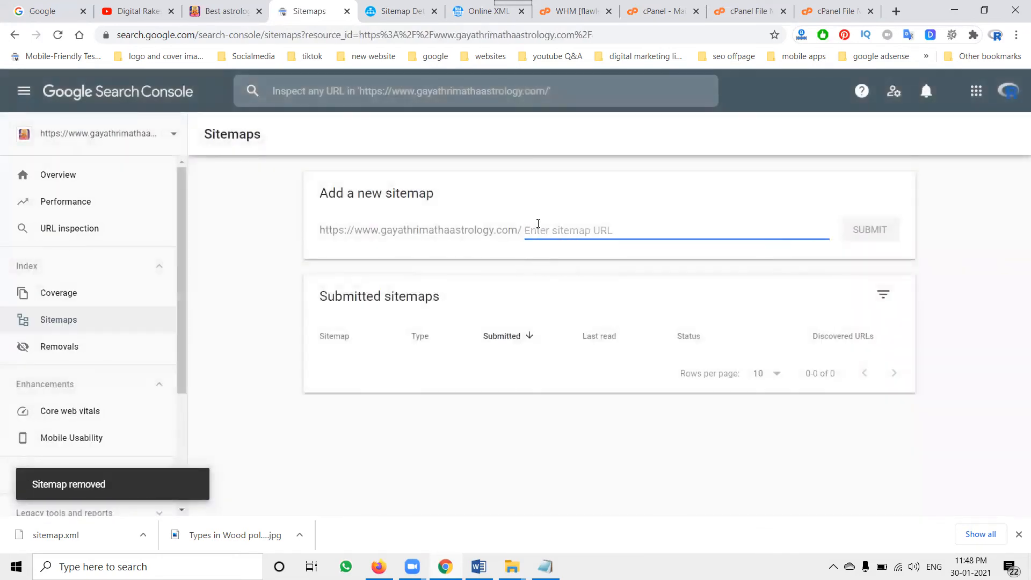
- Submit sitemap.xml again after its removal and open the details of the resubmitted sitemap
{"action": "type", "text": "sitemap"}
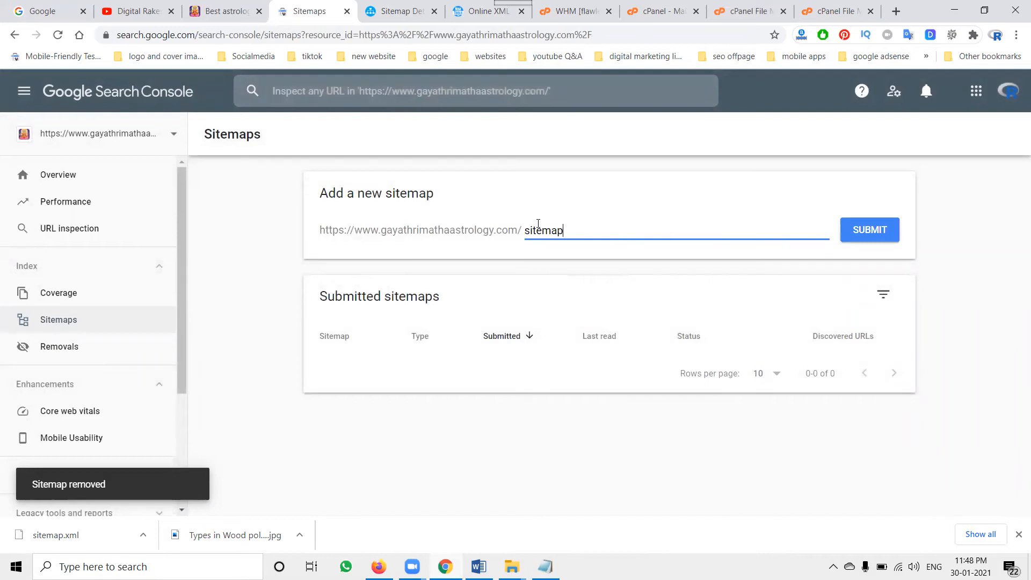
{"action": "type", "text": ".xml"}
{"action": "left_click", "coordinate": [868, 233]}
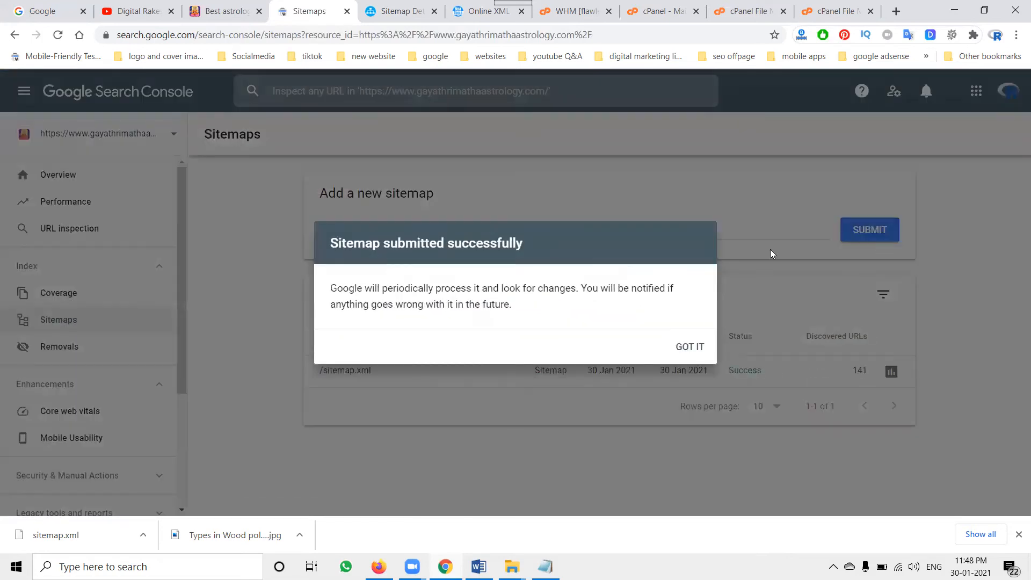
{"action": "left_click", "coordinate": [688, 349]}
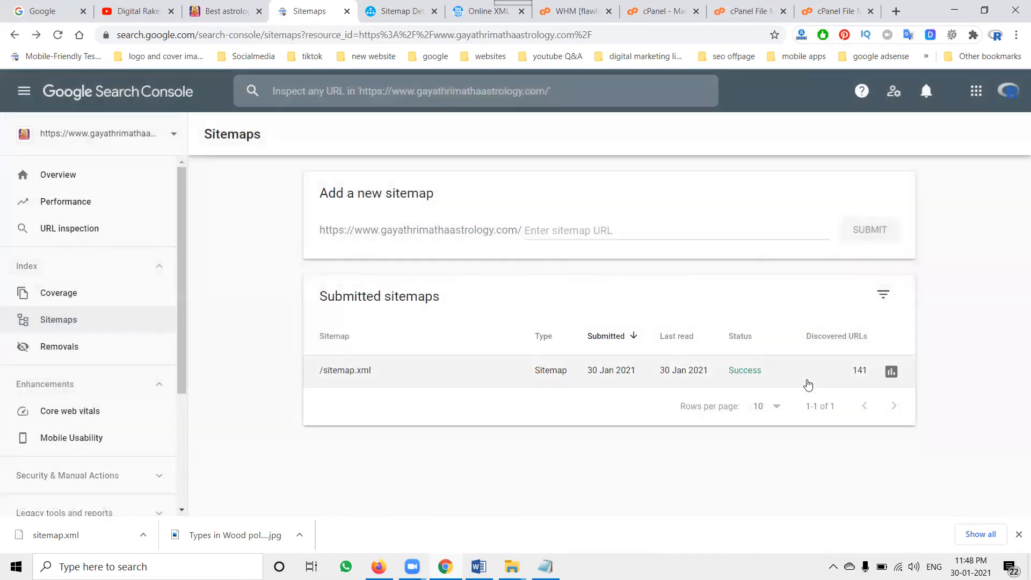
{"action": "left_click", "coordinate": [858, 376]}
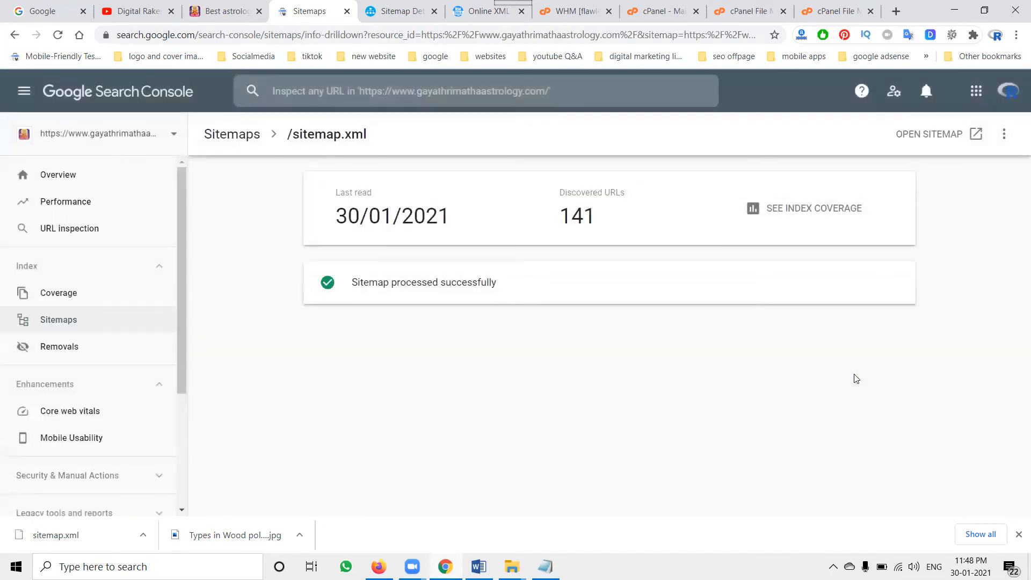
- Inspect the previously searched URL ending in /blogs/info/155/evil-spirit-removal-in-uk and examine its coverage details
{"action": "left_click", "coordinate": [107, 169]}
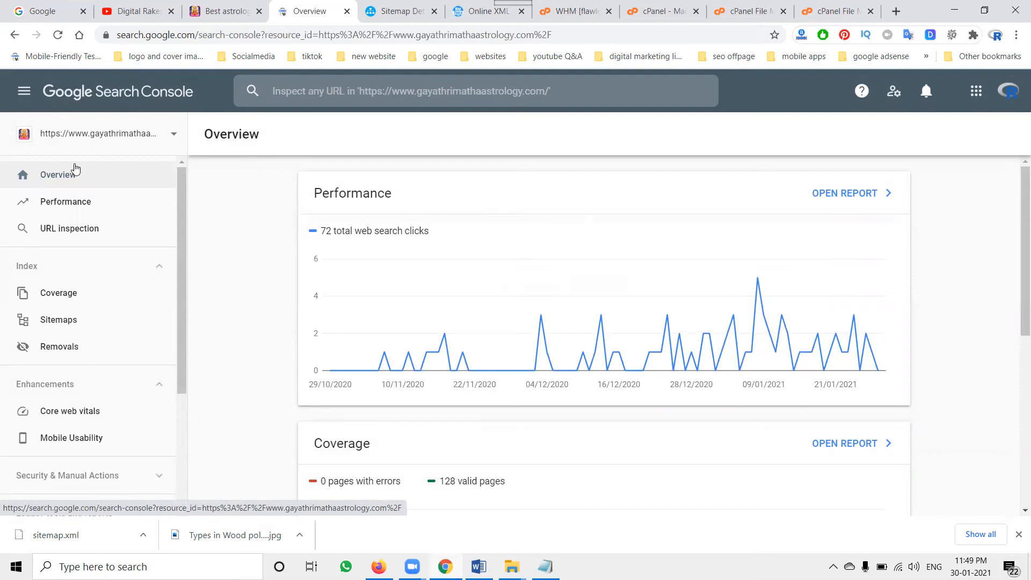
{"action": "left_click", "coordinate": [295, 100]}
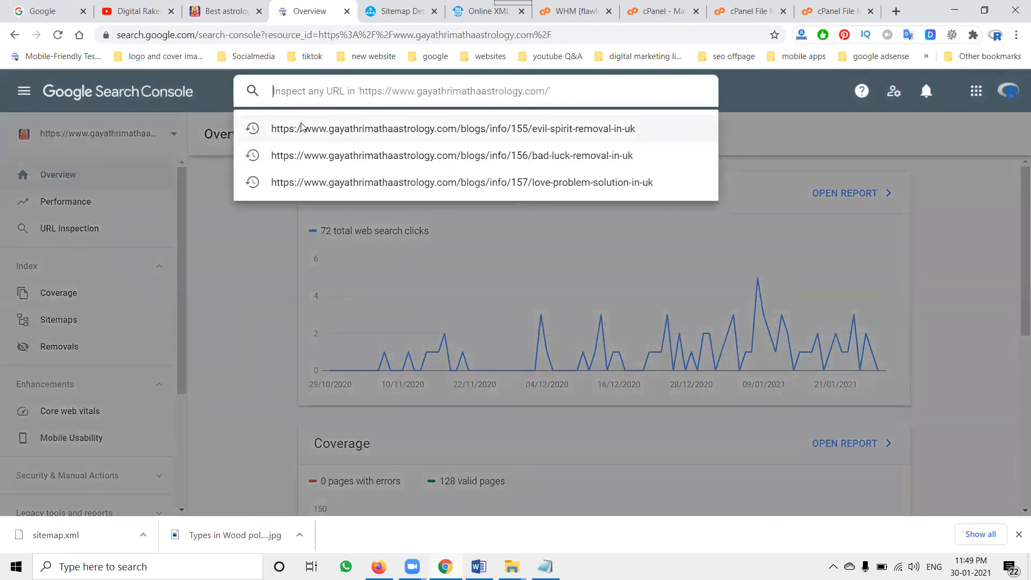
{"action": "left_click", "coordinate": [301, 129]}
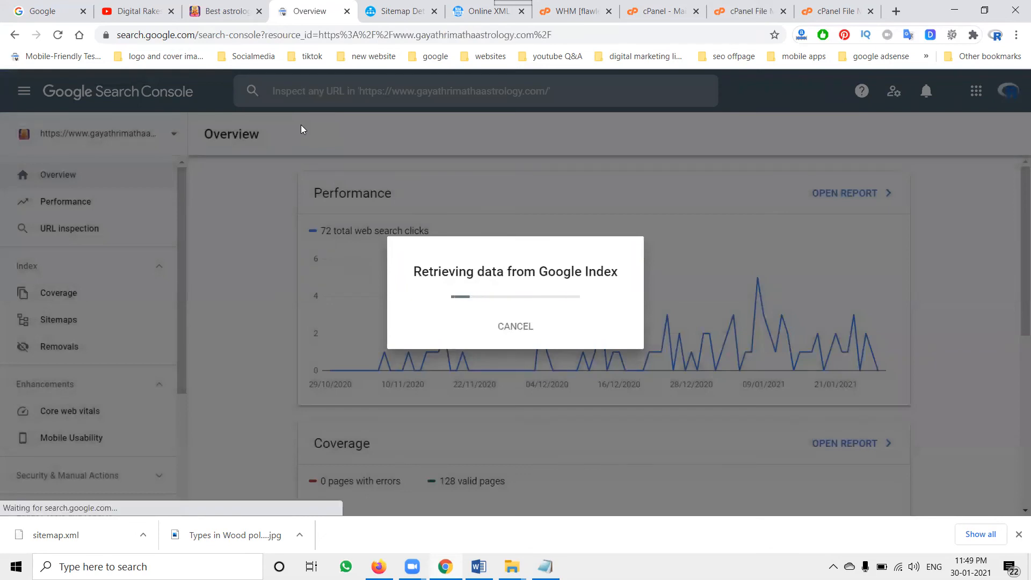
{"action": "scroll", "coordinate": [364, 187], "scroll_direction": "down", "scroll_amount": 3}
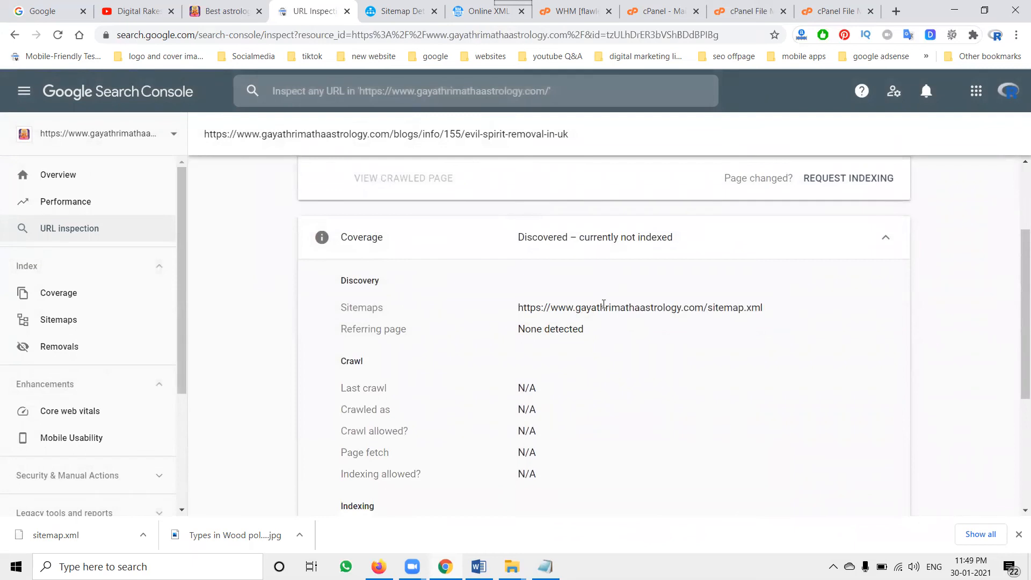
{"action": "scroll", "coordinate": [580, 308], "scroll_direction": "up", "scroll_amount": 3}
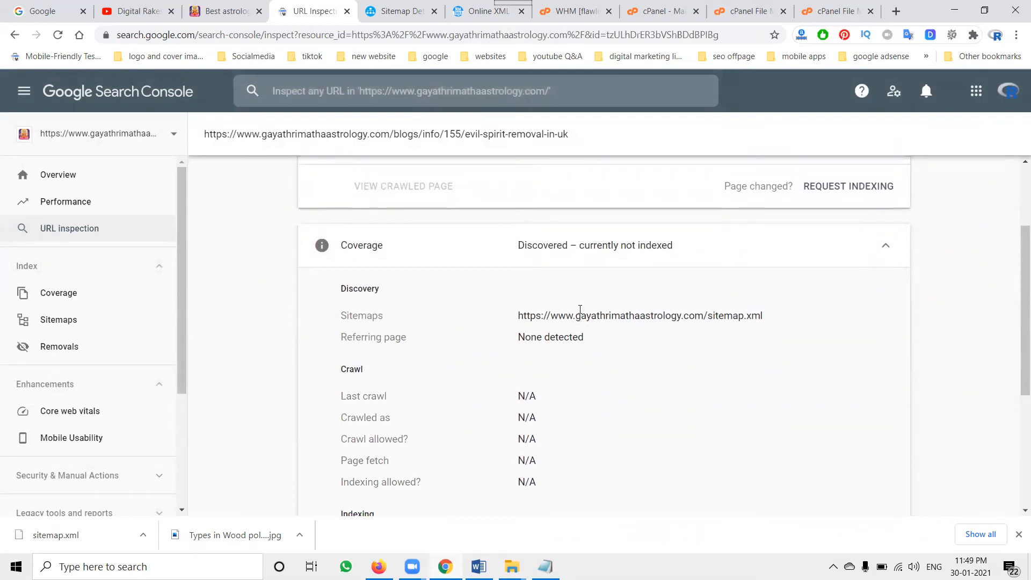
- Request indexing for the inspected evil-spirit-removal-in-uk blog page
{"action": "left_click", "coordinate": [845, 312]}
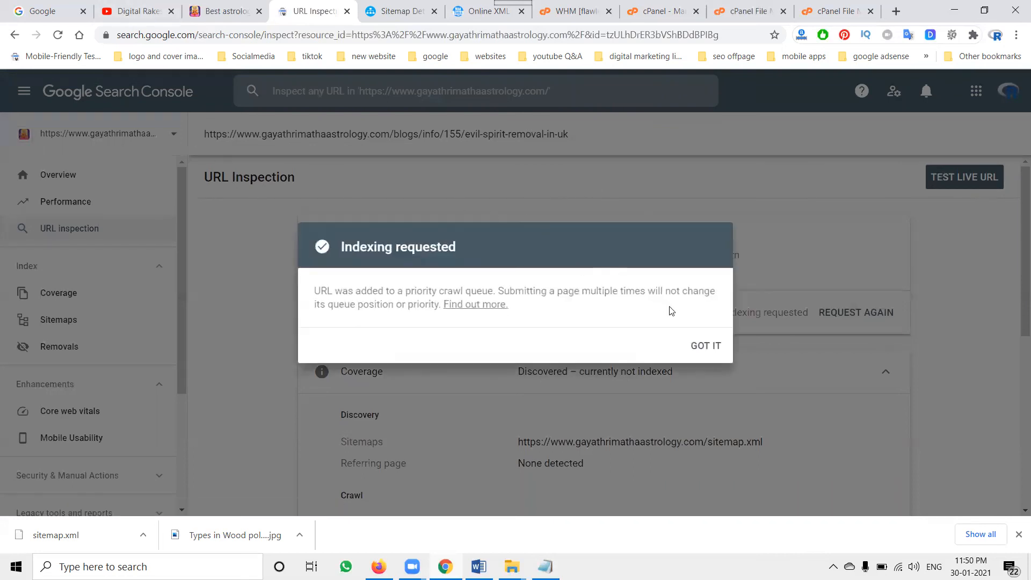
{"action": "left_click", "coordinate": [706, 345]}
{"action": "left_click", "coordinate": [955, 179]}
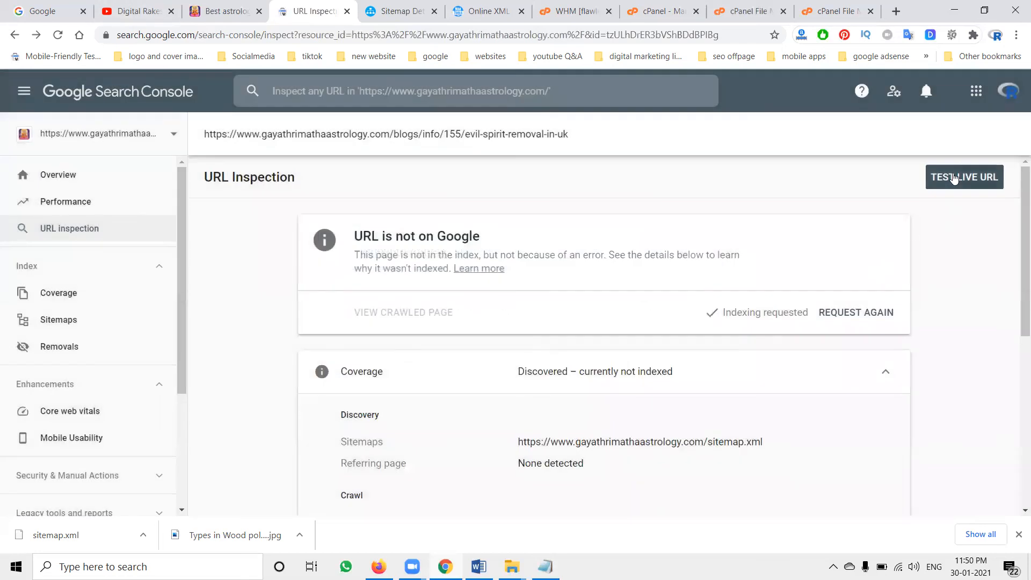
- Switch to the videos page of the YouTube channel
{"action": "left_click", "coordinate": [114, 5]}
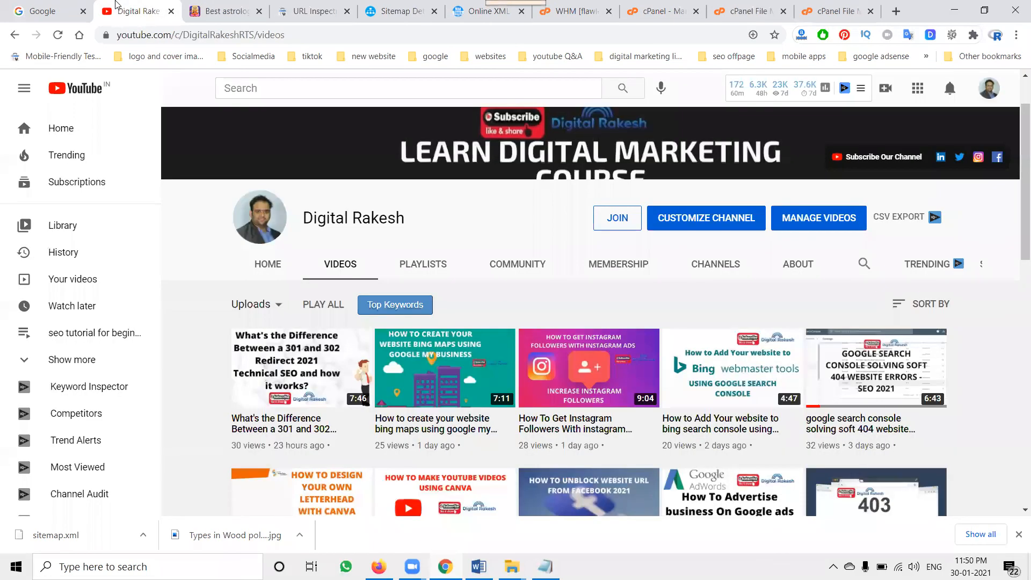